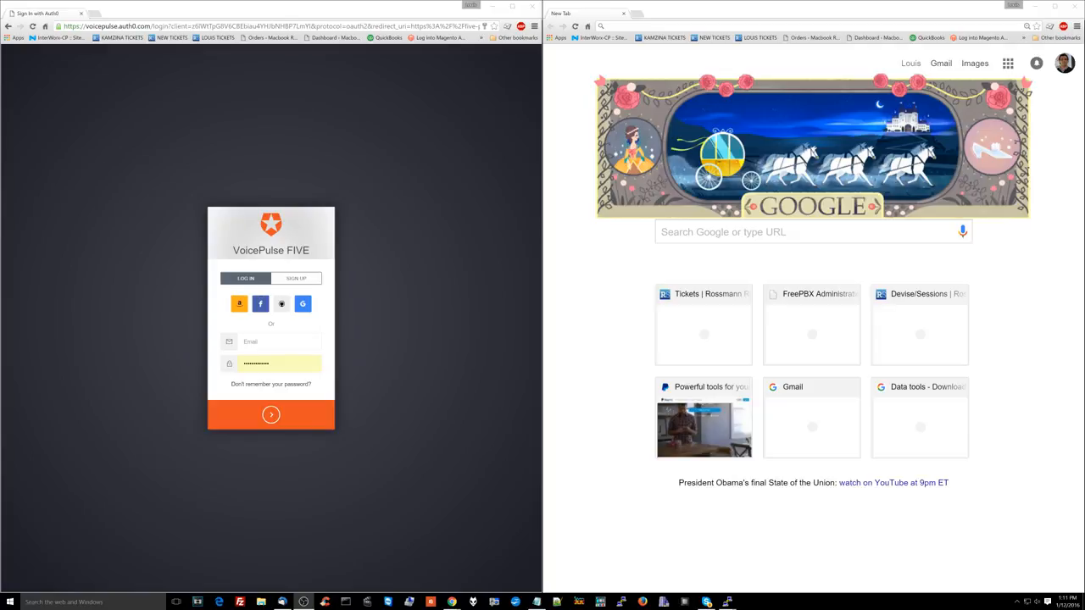
# Load the FreePBX server at 192.168.2.5 in the right-hand Chrome window
pyautogui.click(627, 351)
pyautogui.write('192.168.')
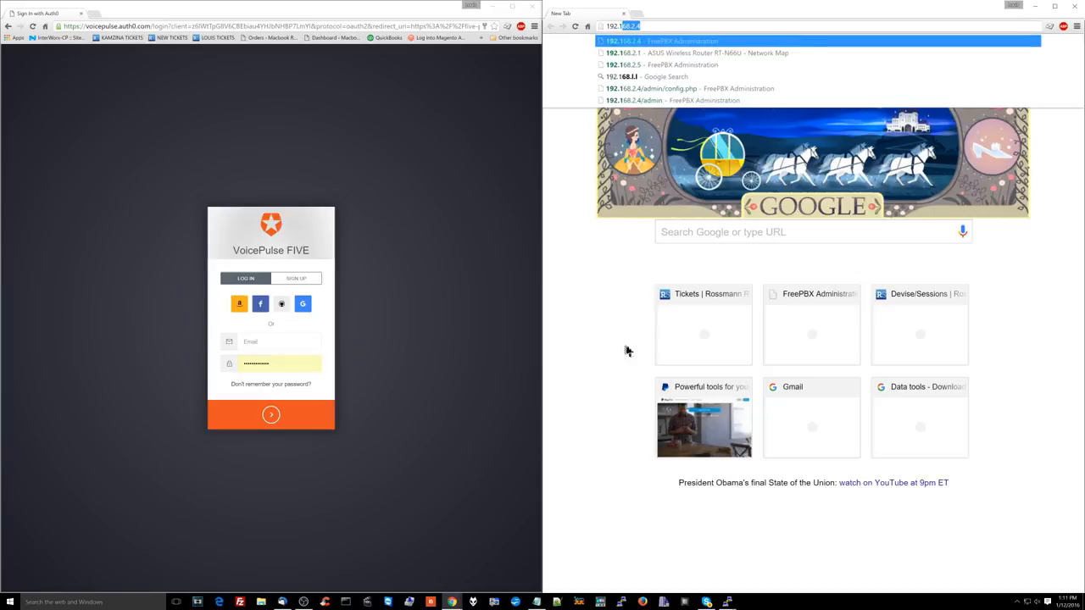
pyautogui.write('2.5')
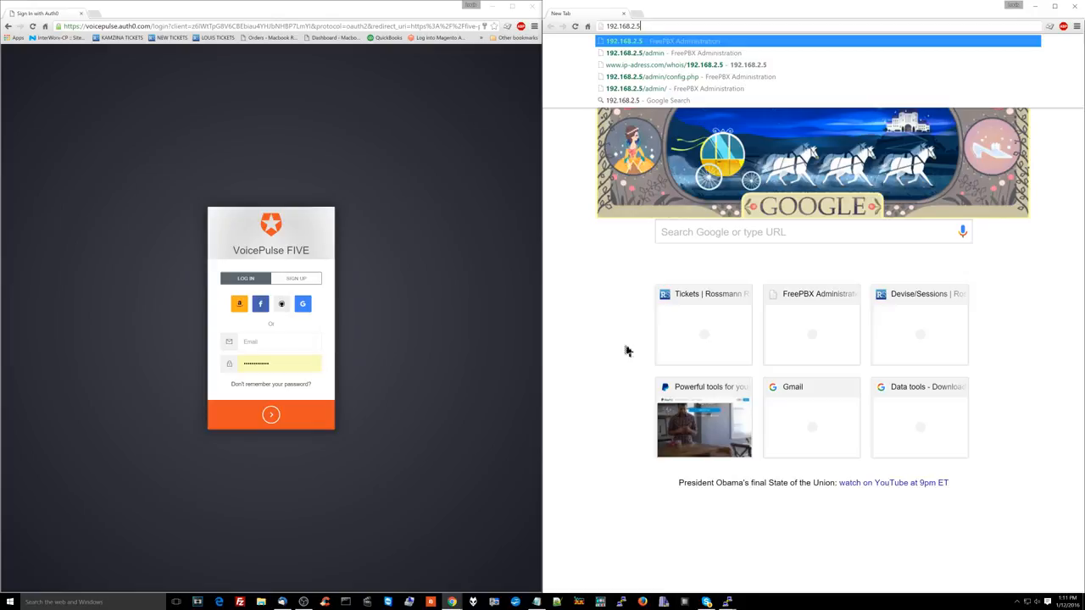
pyautogui.press('Return')
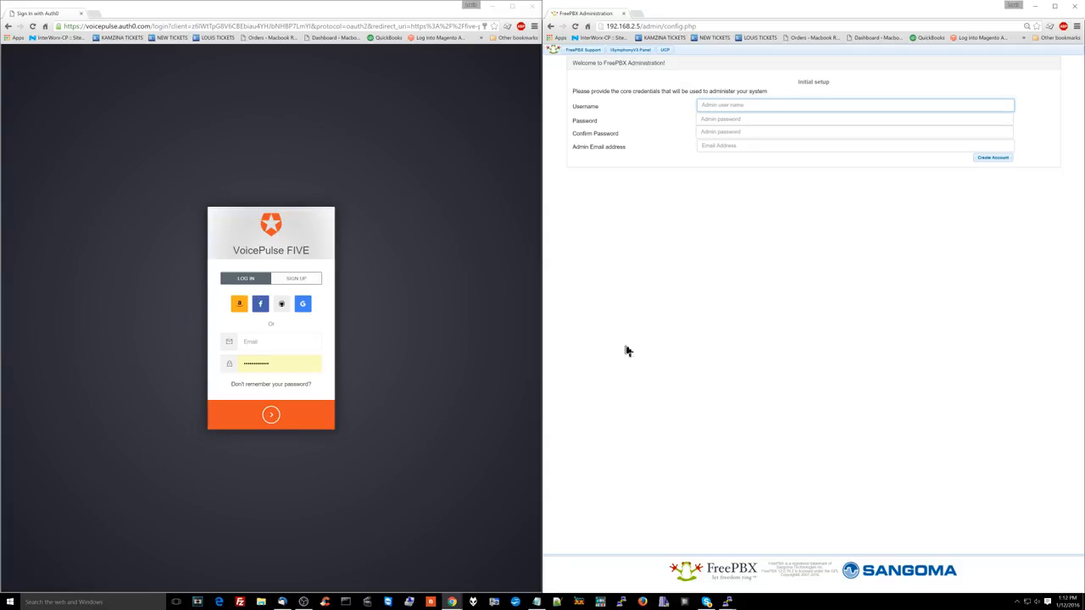
# Enter the admin username, then a password and its matching confirmation
pyautogui.write('maint')
pyautogui.press('Tab')
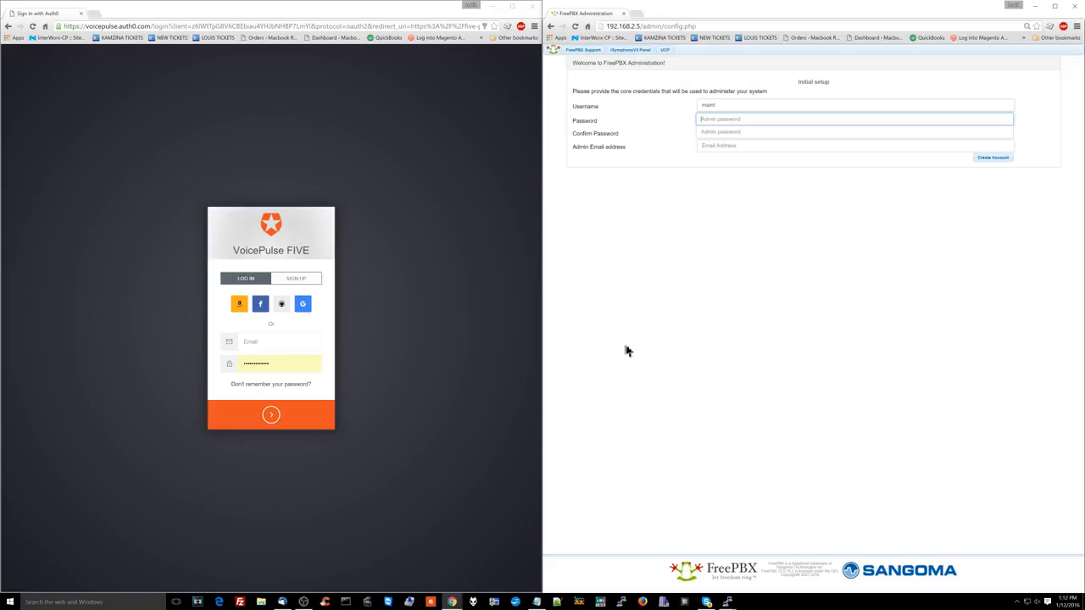
pyautogui.write('•')
pyautogui.press('Tab')
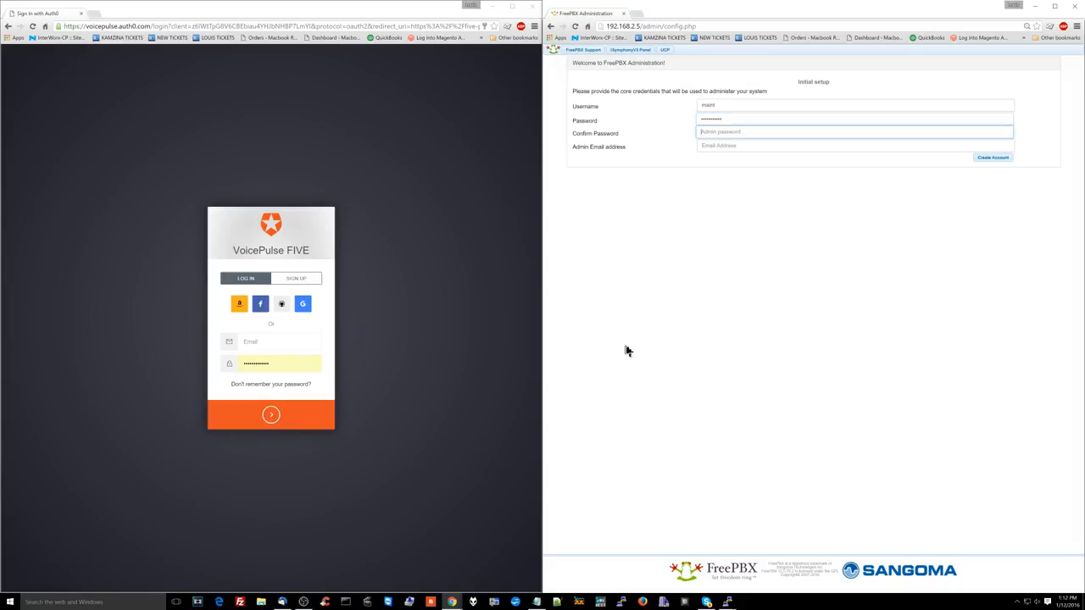
pyautogui.write('•••••')
pyautogui.press('Tab')
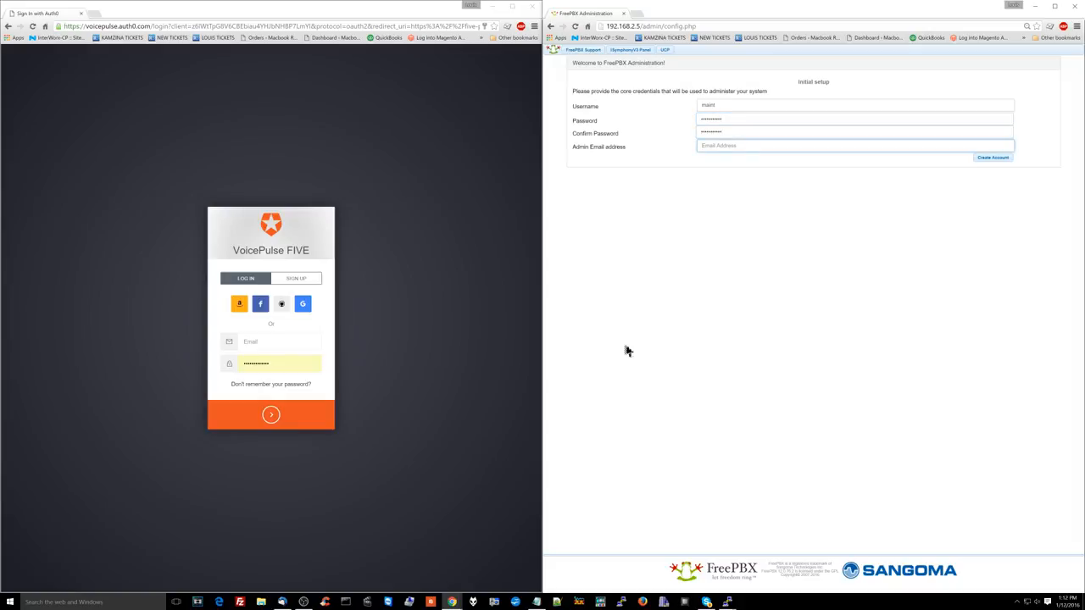
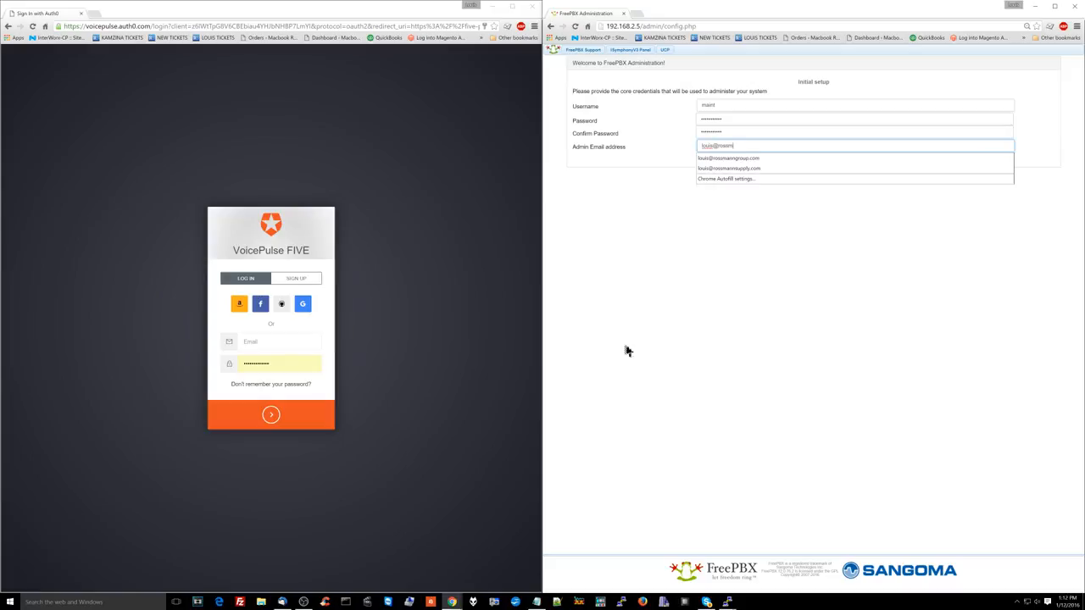
# Fill in the admin e-mail address, replacing the autofilled one with another e-mail
pyautogui.press('Tab')
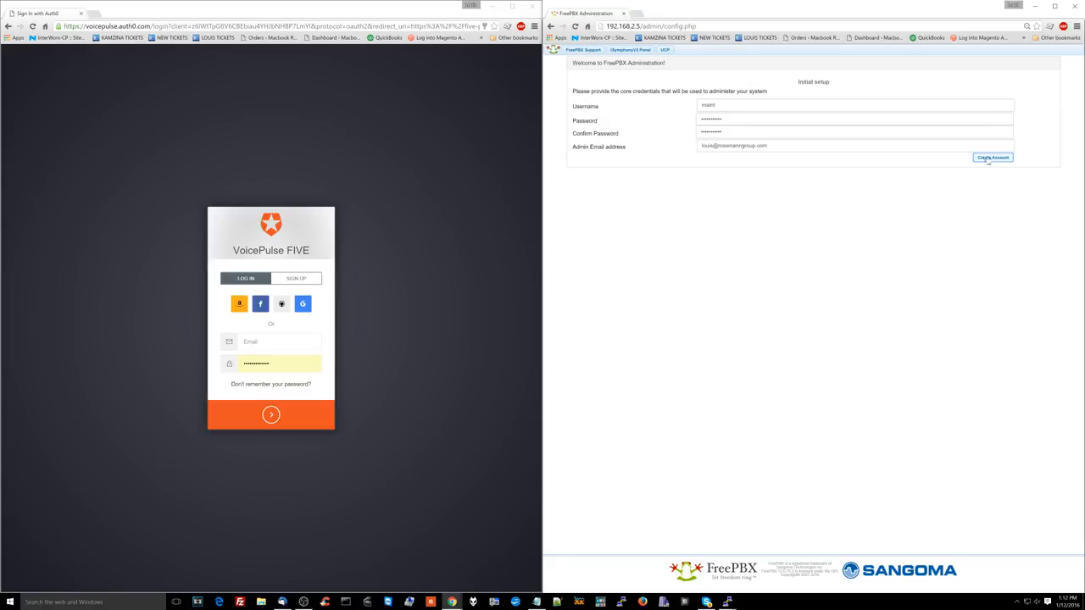
pyautogui.moveTo(944, 145); pyautogui.dragTo(683, 156)
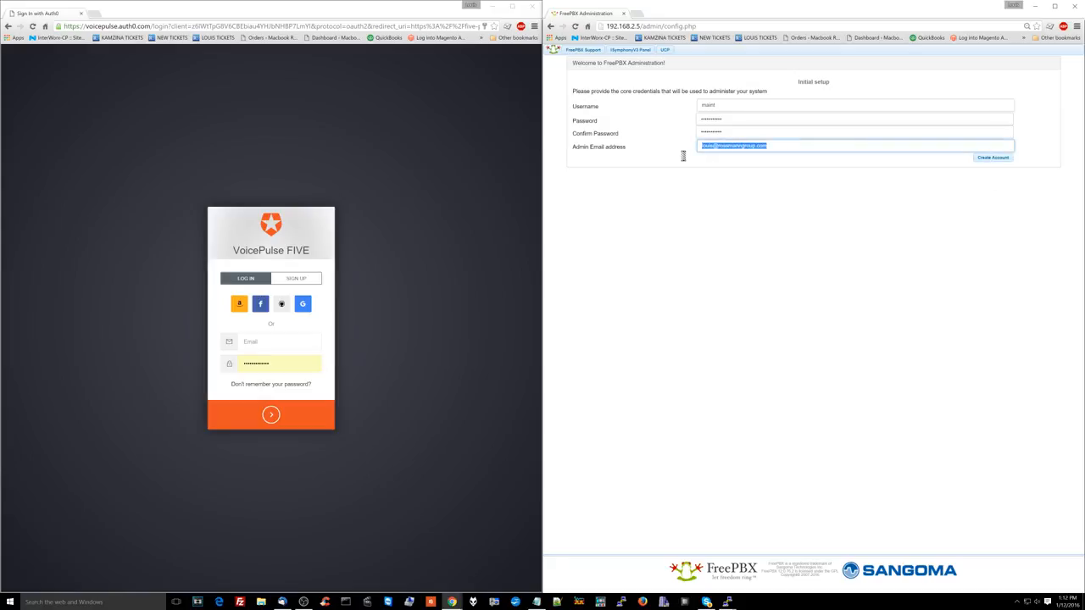
# Create the admin account, decline saving the password, and open the FreePBX Administration login
pyautogui.click(1001, 160)
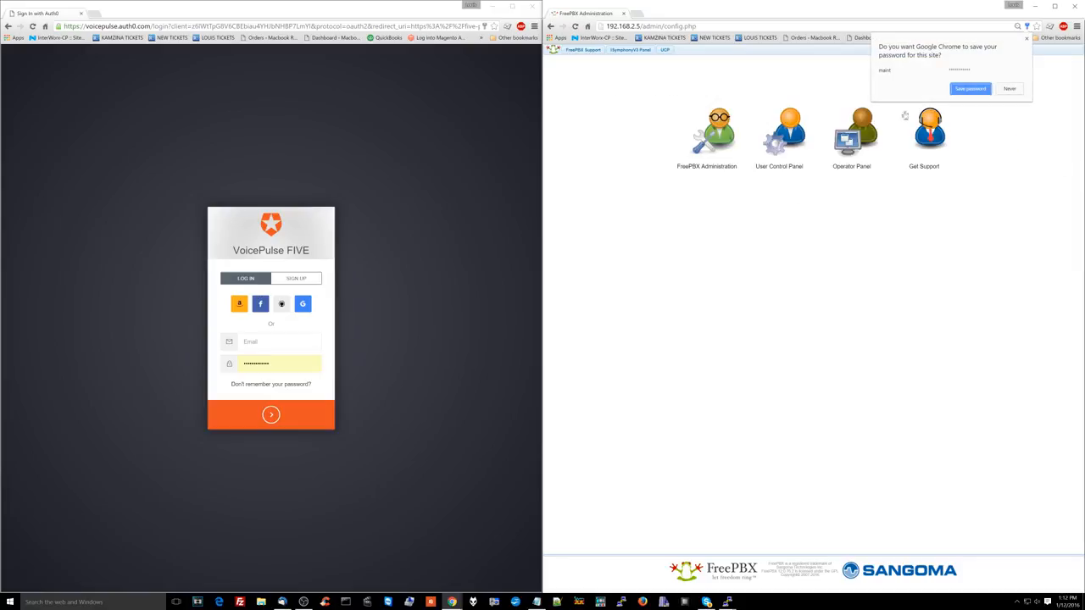
pyautogui.click(1014, 90)
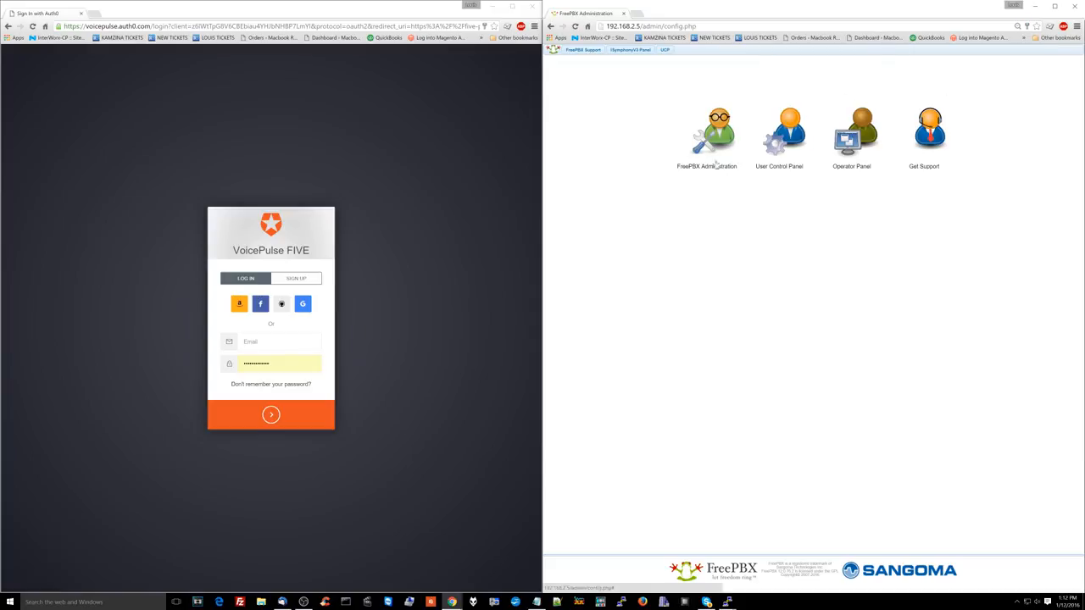
pyautogui.hotkey('ctrl', '+')
pyautogui.hotkey('ctrl', '+')
pyautogui.hotkey('ctrl', '+')
pyautogui.hotkey('ctrl', '+')
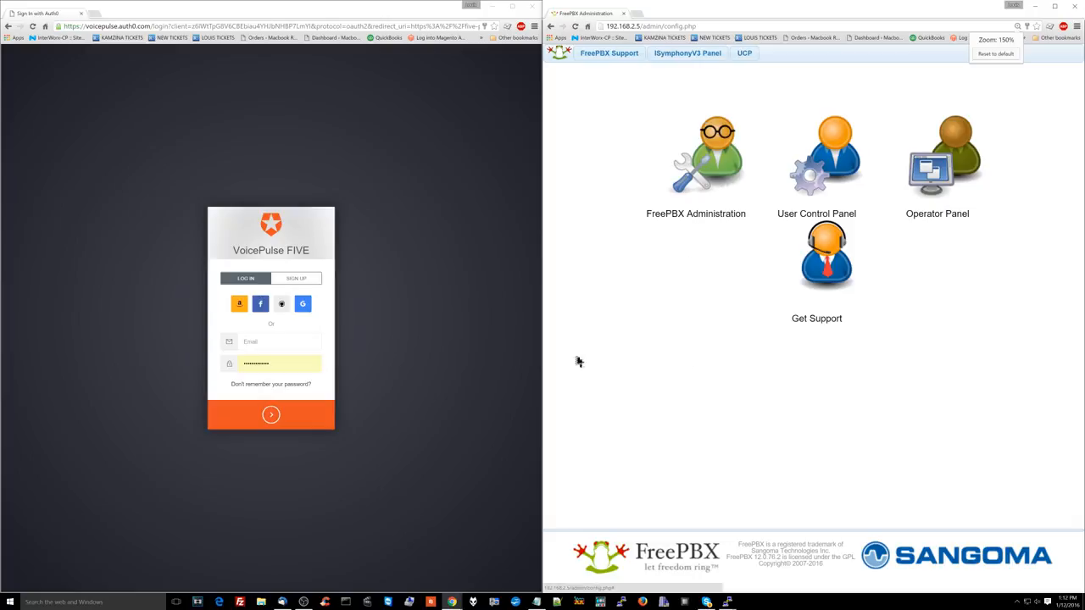
pyautogui.hotkey('ctrl', '+')
pyautogui.hotkey('ctrl', '+')
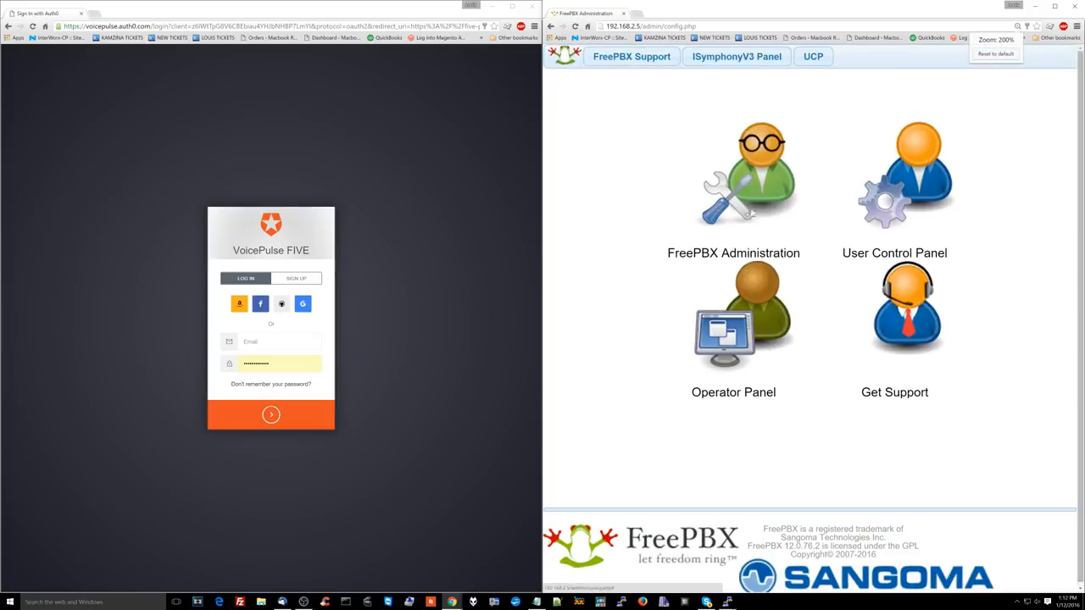
pyautogui.click(759, 193)
pyautogui.hotkey('ctrl', '-')
pyautogui.click(751, 265)
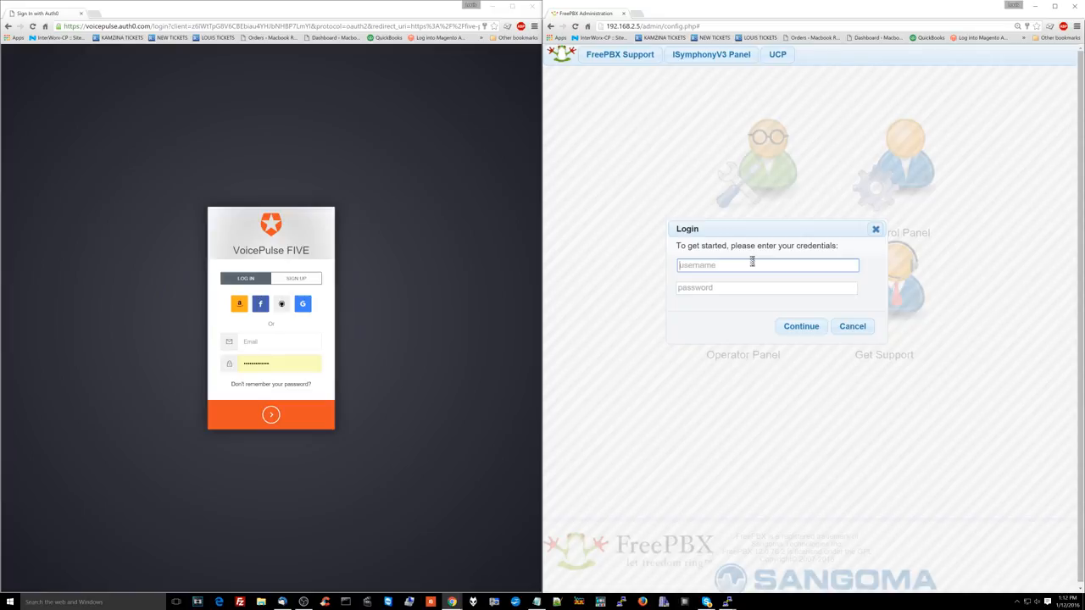
# Log in to FreePBX Administration with the admin username and password
pyautogui.write('maint')
pyautogui.press('Tab')
pyautogui.write('p**********')
pyautogui.press('Return')
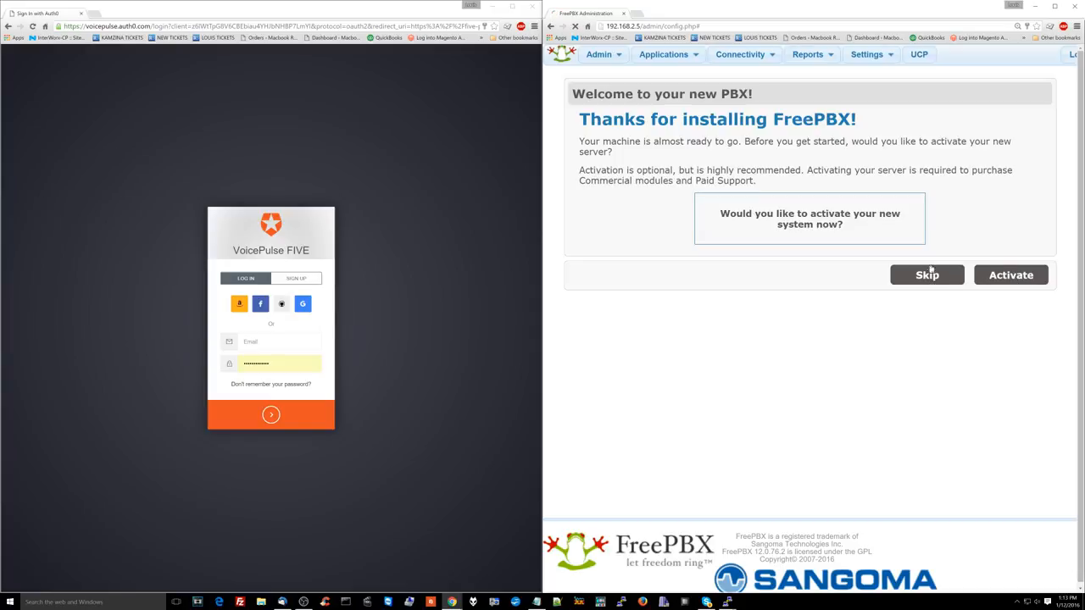
# Skip activation and enter an e-mail for the portal account
pyautogui.click(896, 273)
pyautogui.click(853, 150)
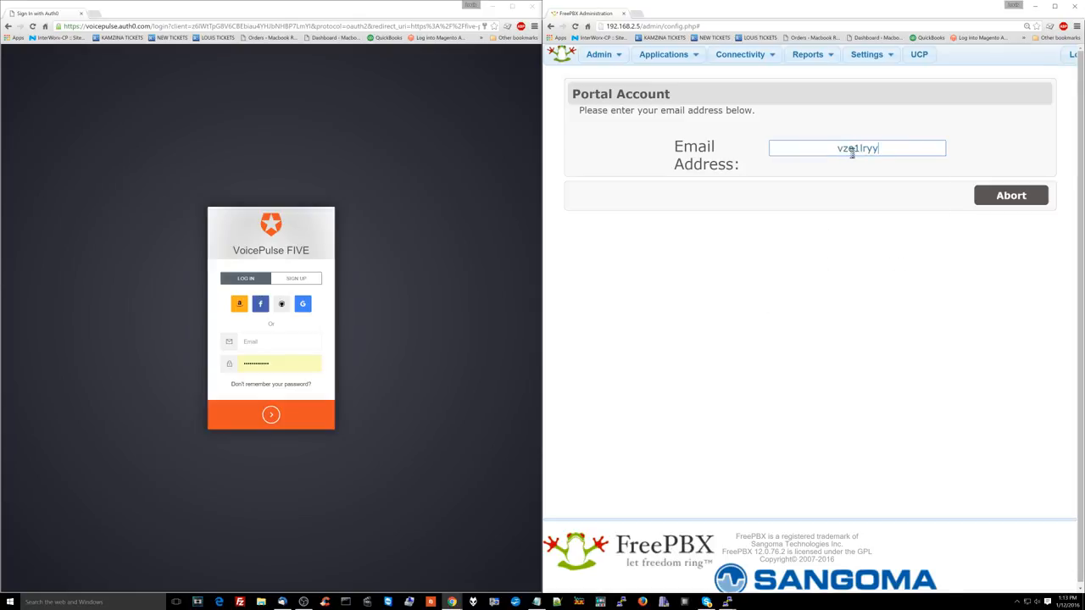
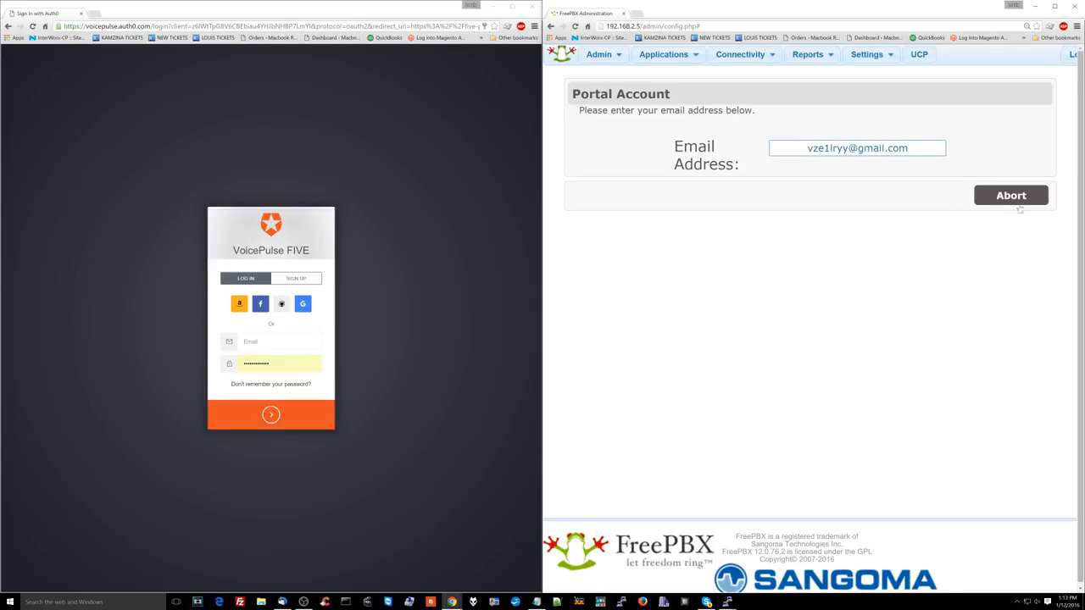
pyautogui.click(907, 201)
# Autofill the portal registration form with saved contact details, then abort registration
pyautogui.click(841, 221)
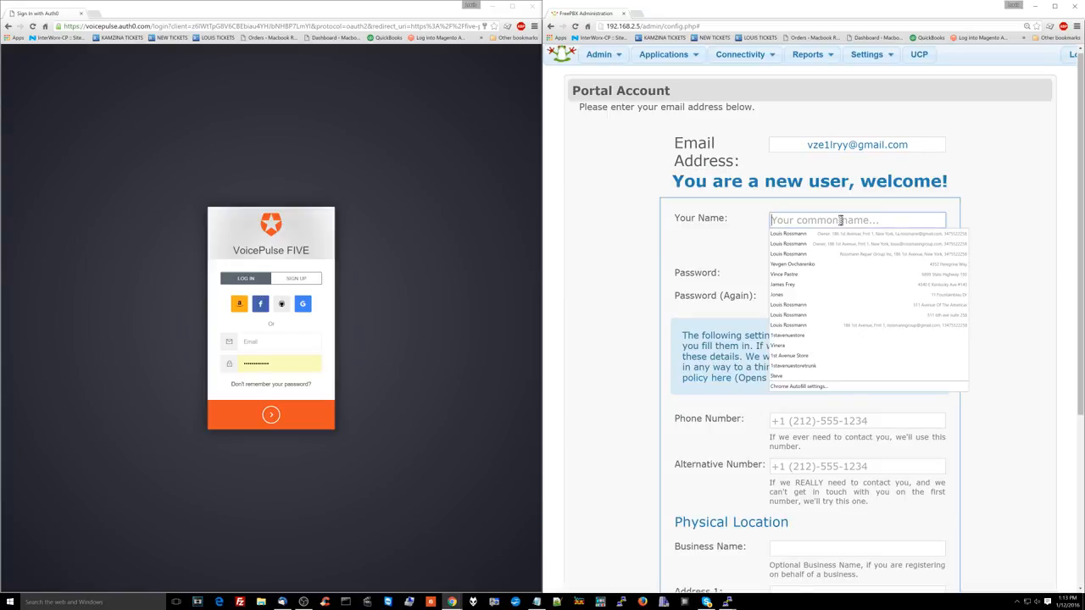
pyautogui.click(841, 234)
pyautogui.click(801, 278)
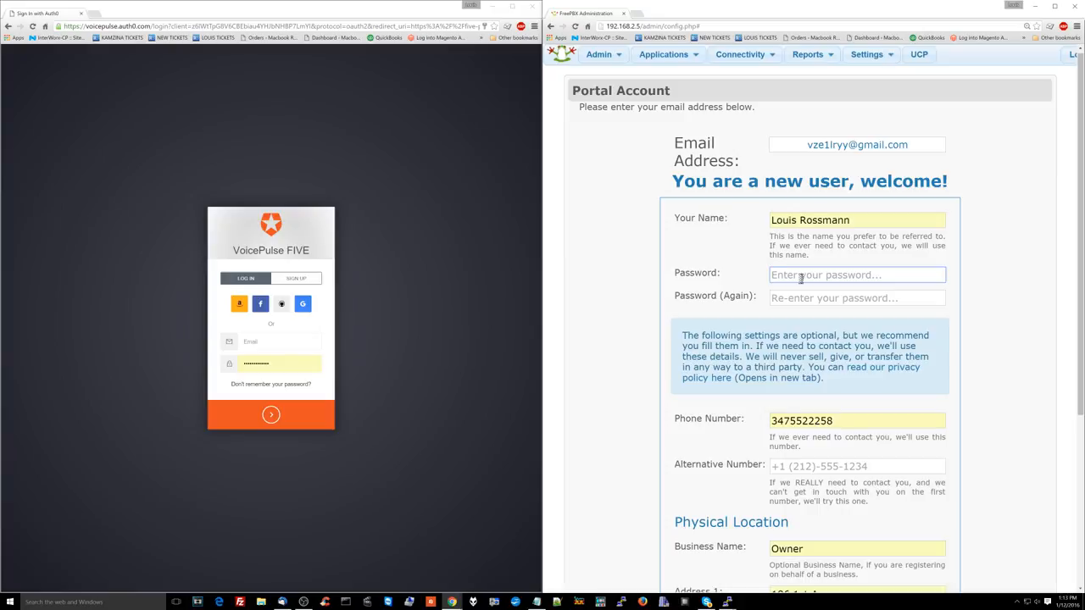
pyautogui.scroll(-3, 801, 278)
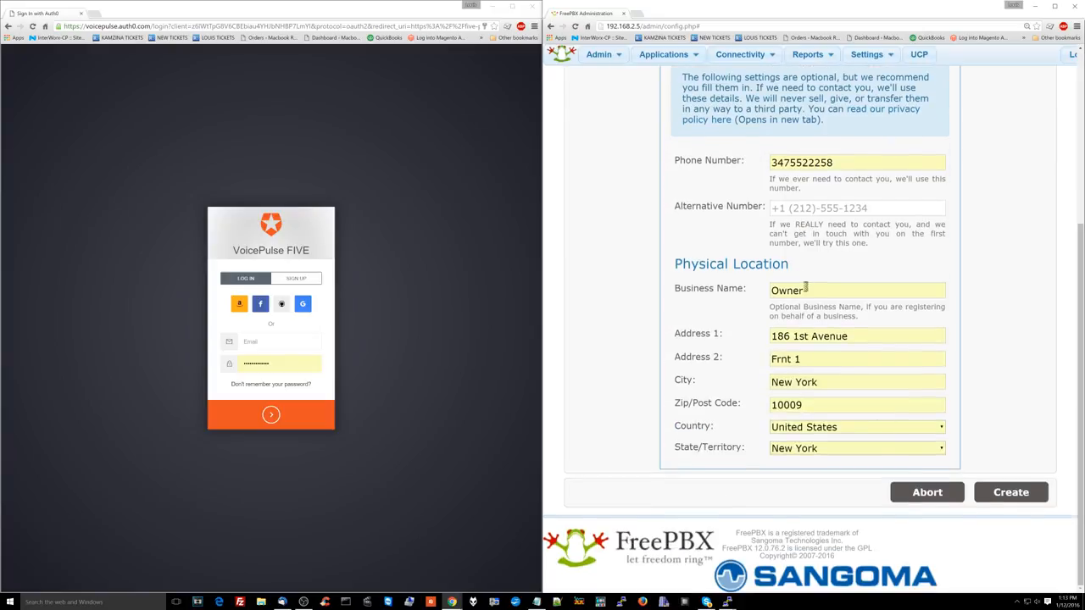
pyautogui.click(915, 490)
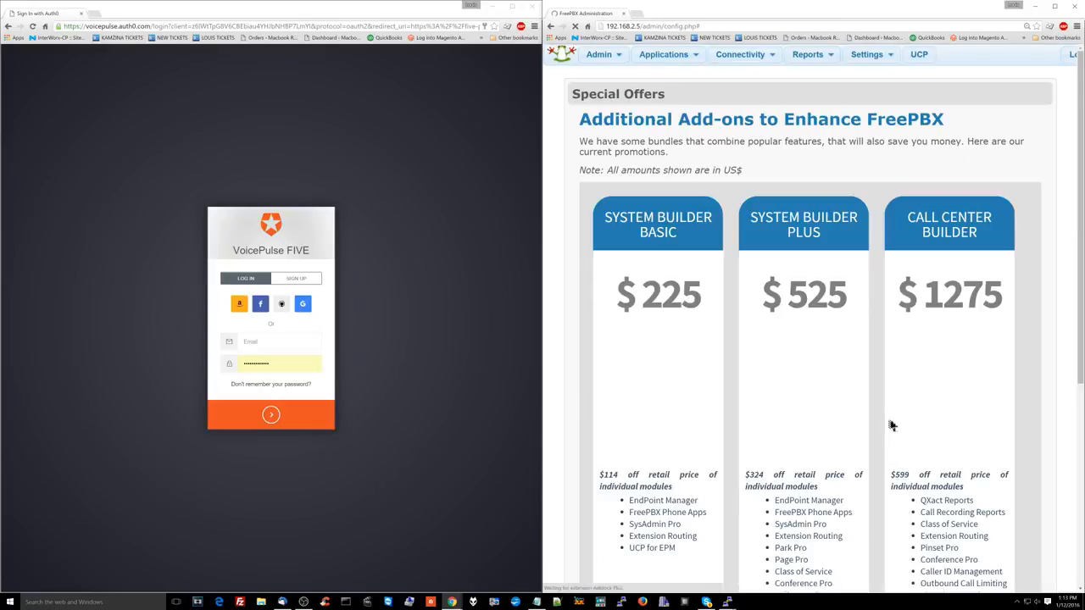
# Complete the setup wizard and decline the SIPStation free trial
pyautogui.scroll(-3, 847, 416)
pyautogui.scroll(-3, 711, 472)
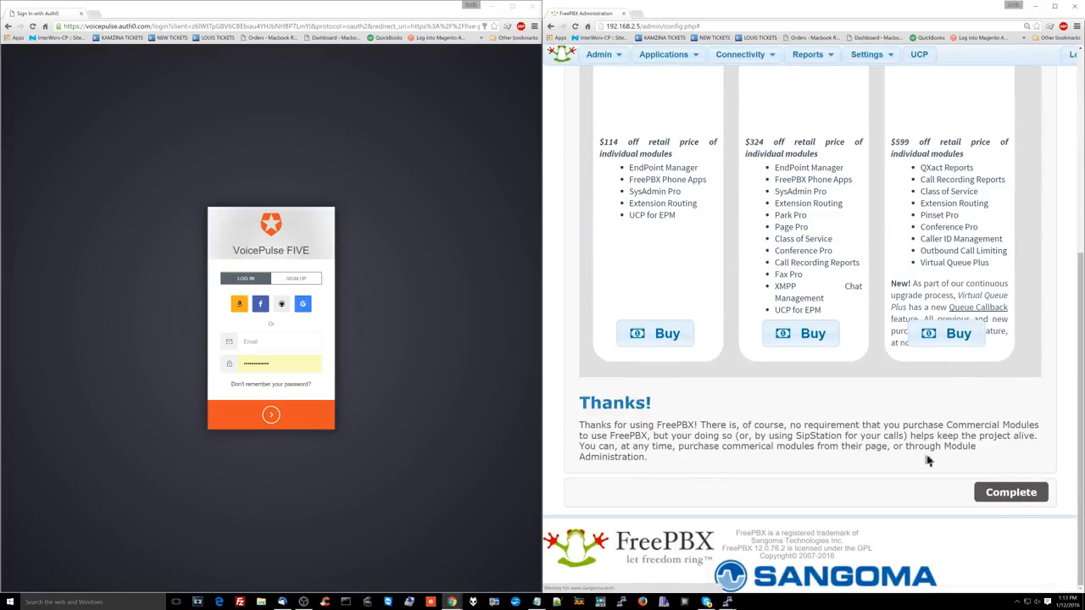
pyautogui.click(1029, 499)
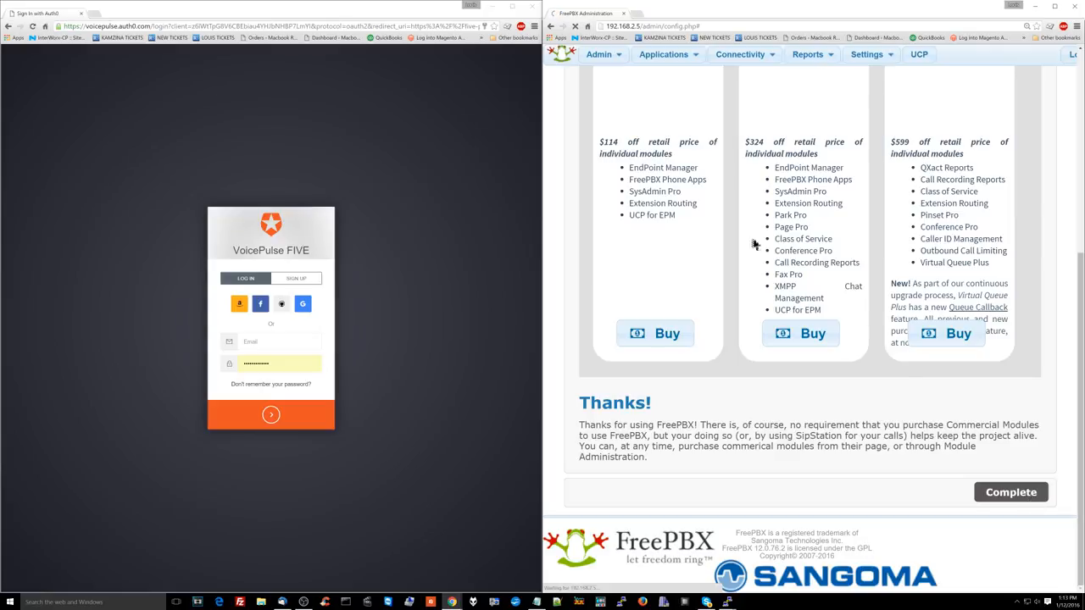
pyautogui.scroll(-2, 678, 276)
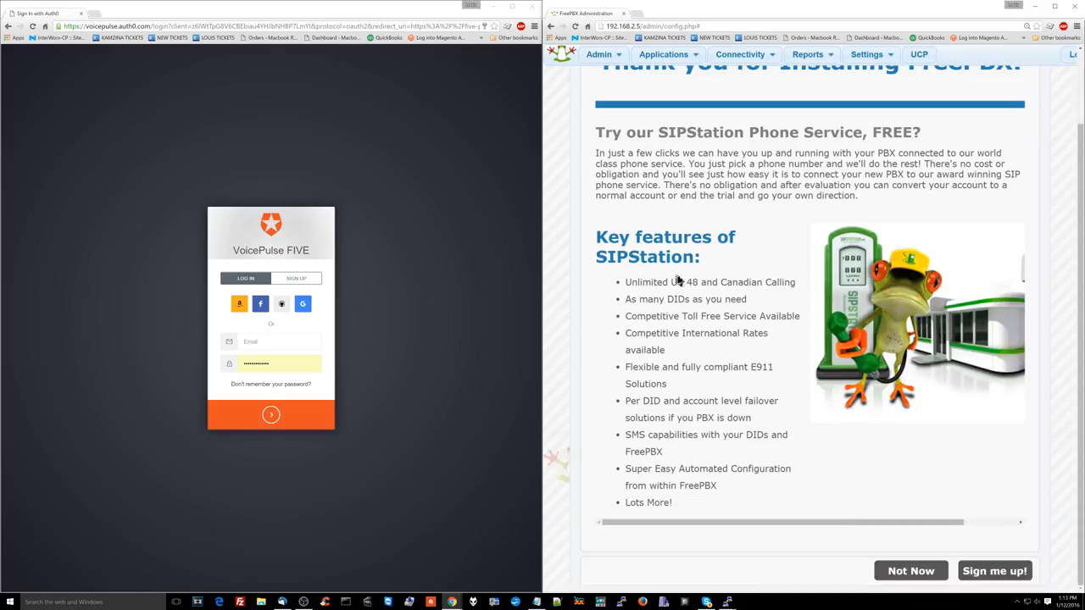
pyautogui.click(930, 570)
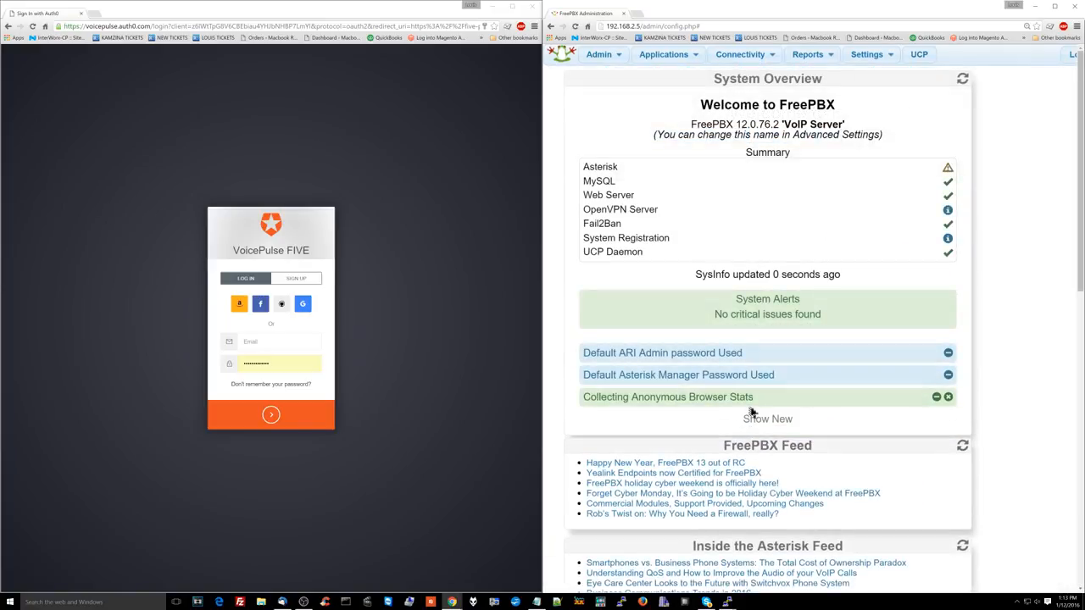
# Go to Connectivity > Trunks and start adding a new SIP (chan_sip) trunk
pyautogui.scroll(-7, 752, 412)
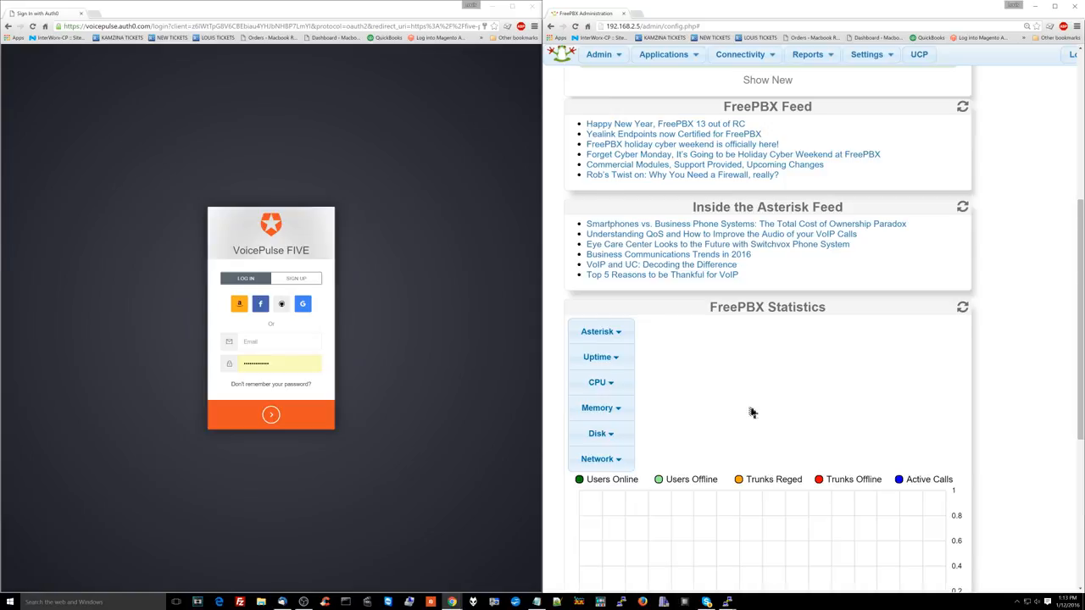
pyautogui.scroll(7, 750, 407)
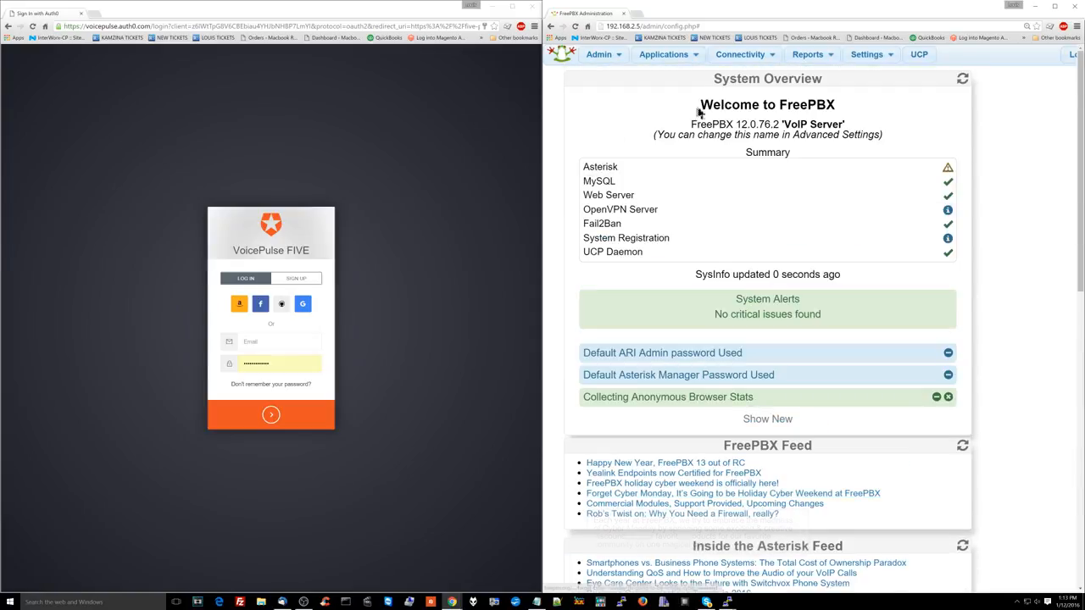
pyautogui.moveTo(751, 56)
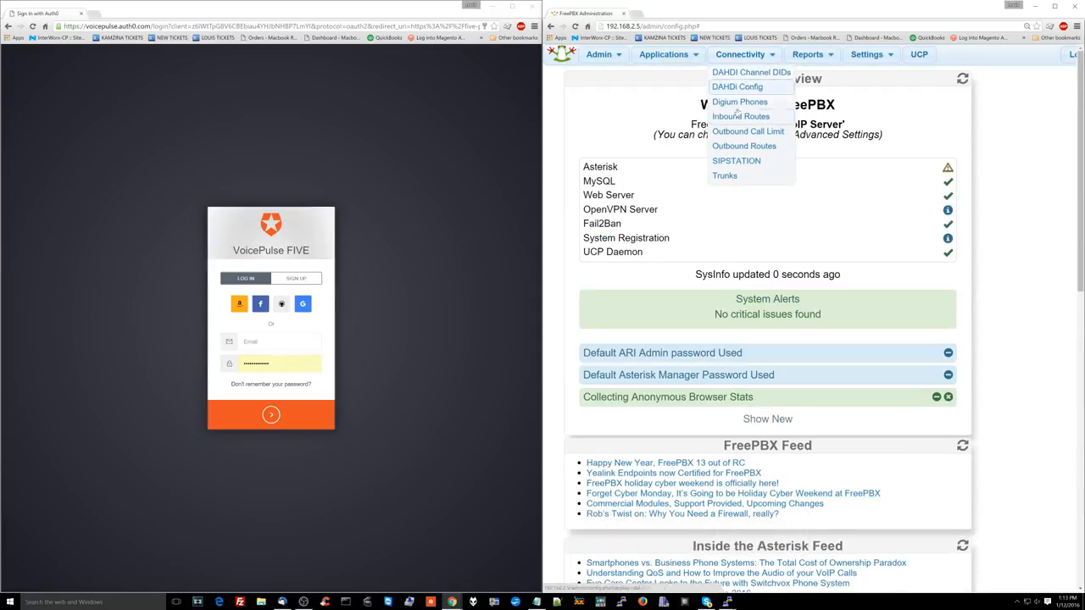
pyautogui.click(726, 176)
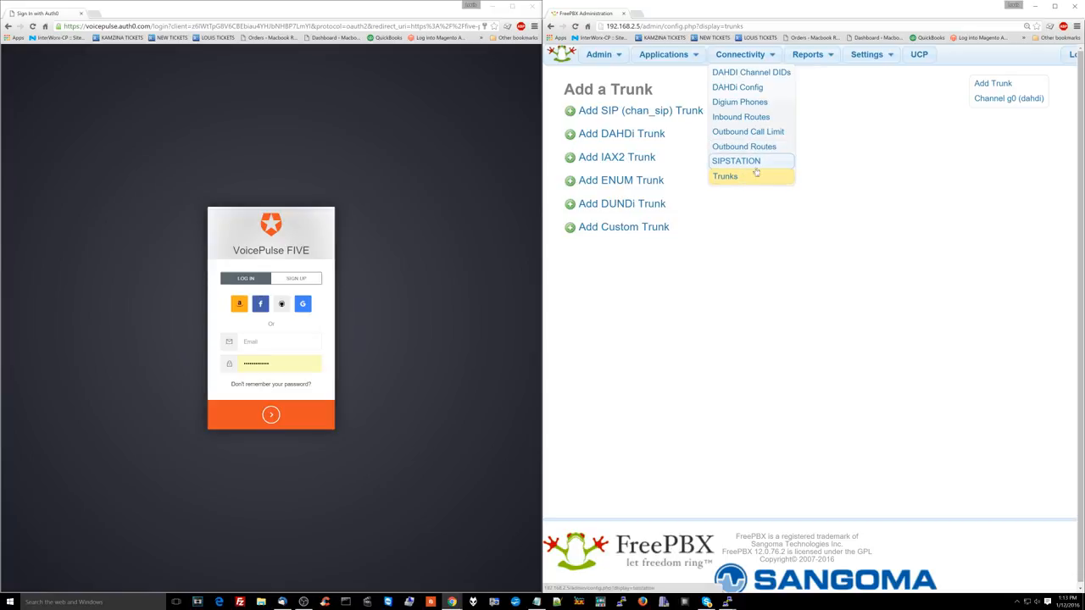
pyautogui.hotkey('ctrl', '+')
pyautogui.hotkey('ctrl', '+')
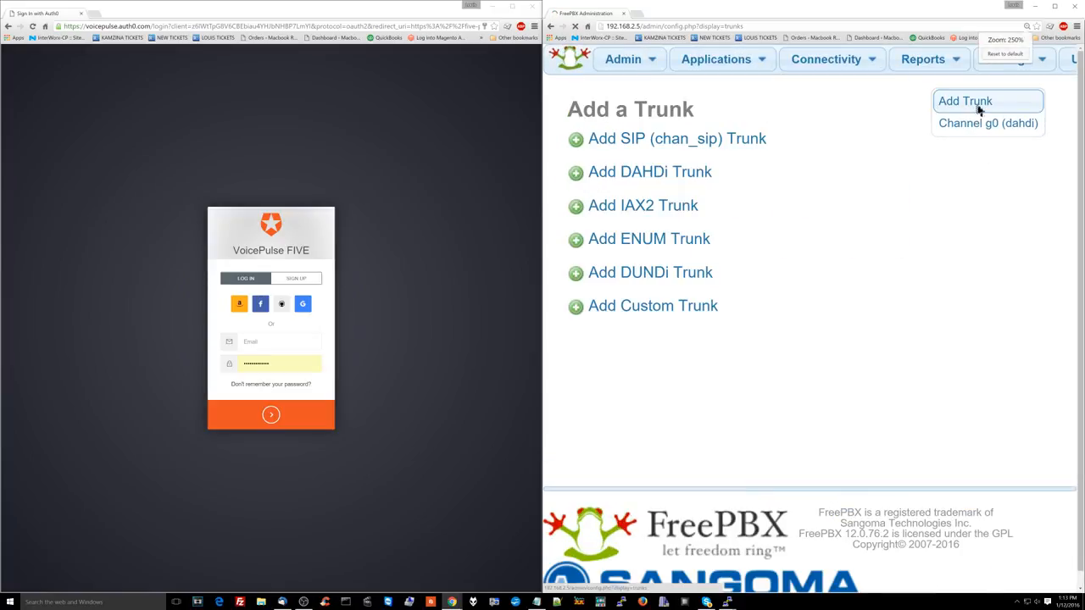
pyautogui.click(978, 104)
pyautogui.click(731, 140)
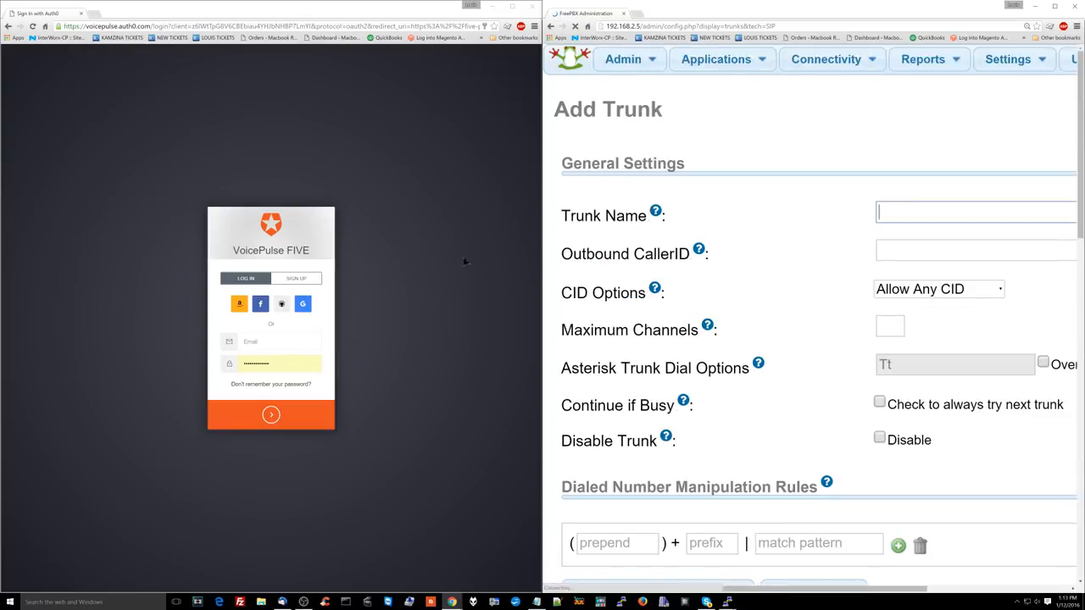
pyautogui.hotkey('ctrl', '-')
pyautogui.hotkey('ctrl', '-')
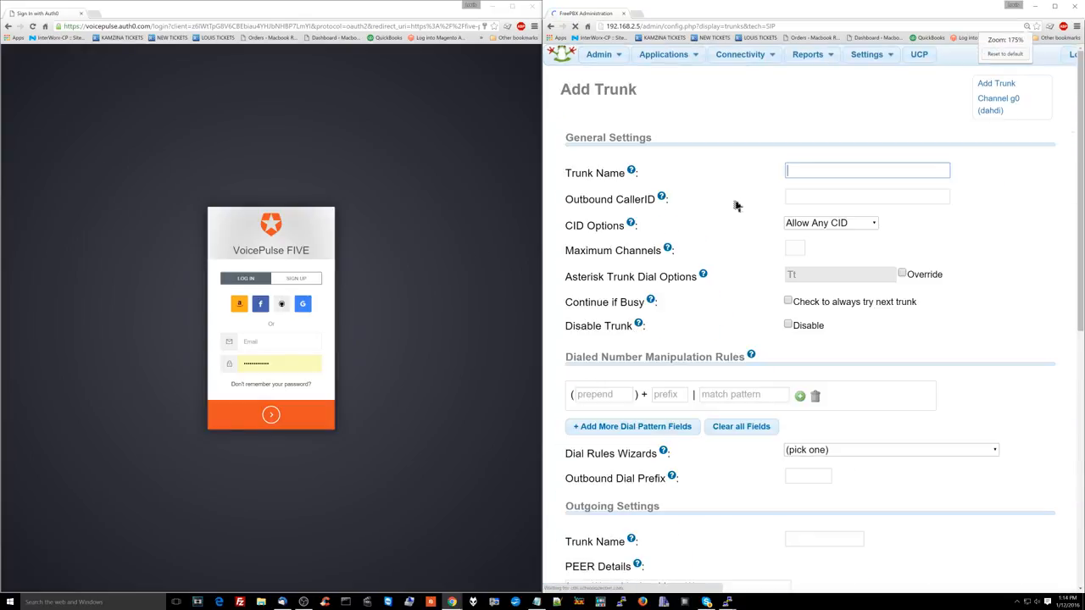
# Sign in to the VoicePulse FIVE portal with e-mail and password, and select the V1av organisation
pyautogui.click(281, 340)
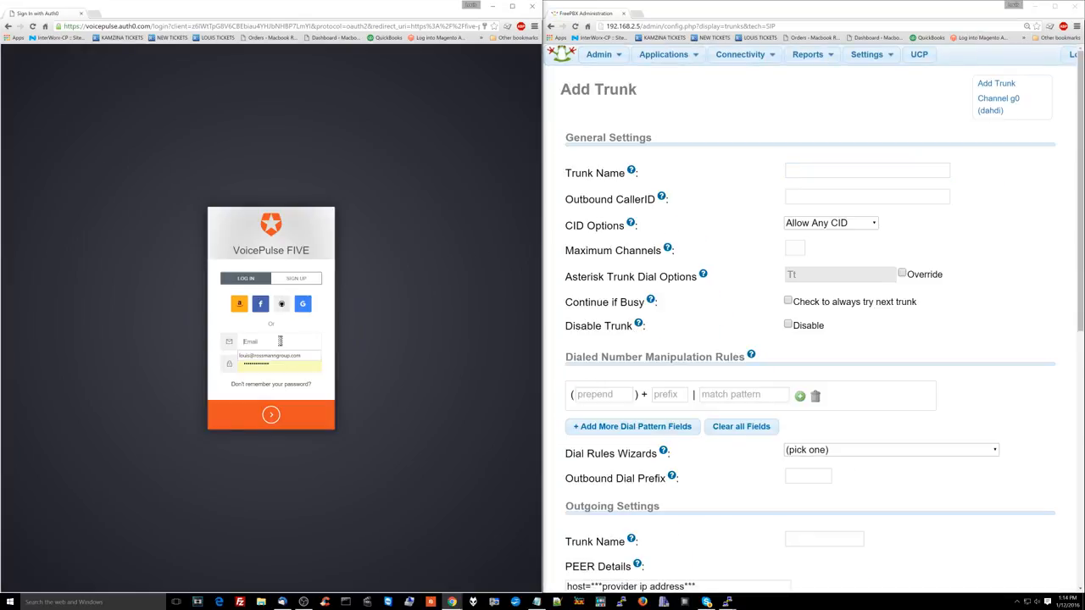
pyautogui.press('Tab')
pyautogui.write('••••••••••')
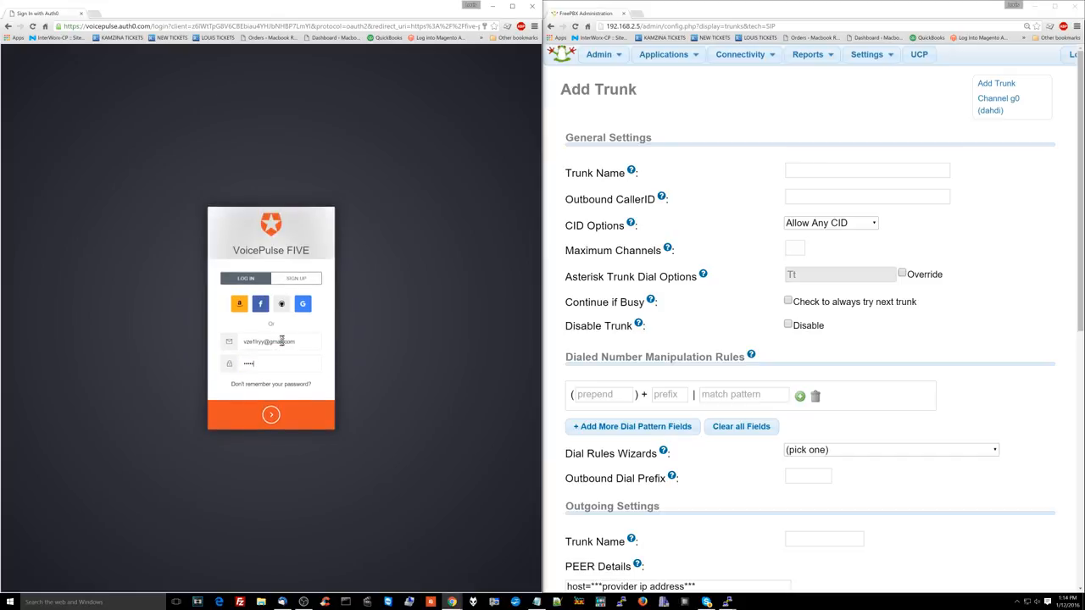
pyautogui.press('Return')
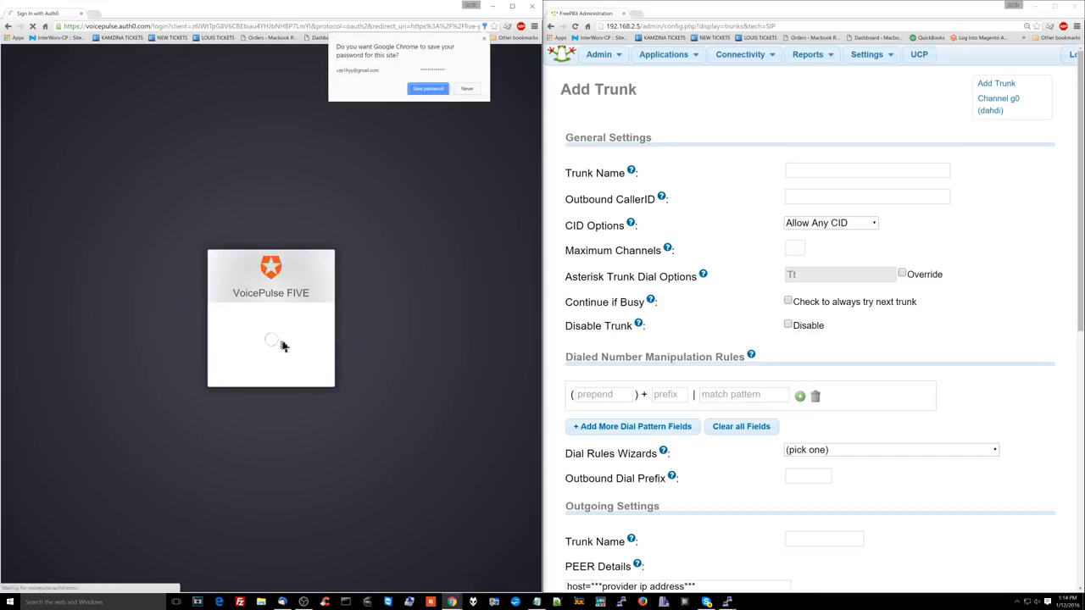
pyautogui.click(467, 90)
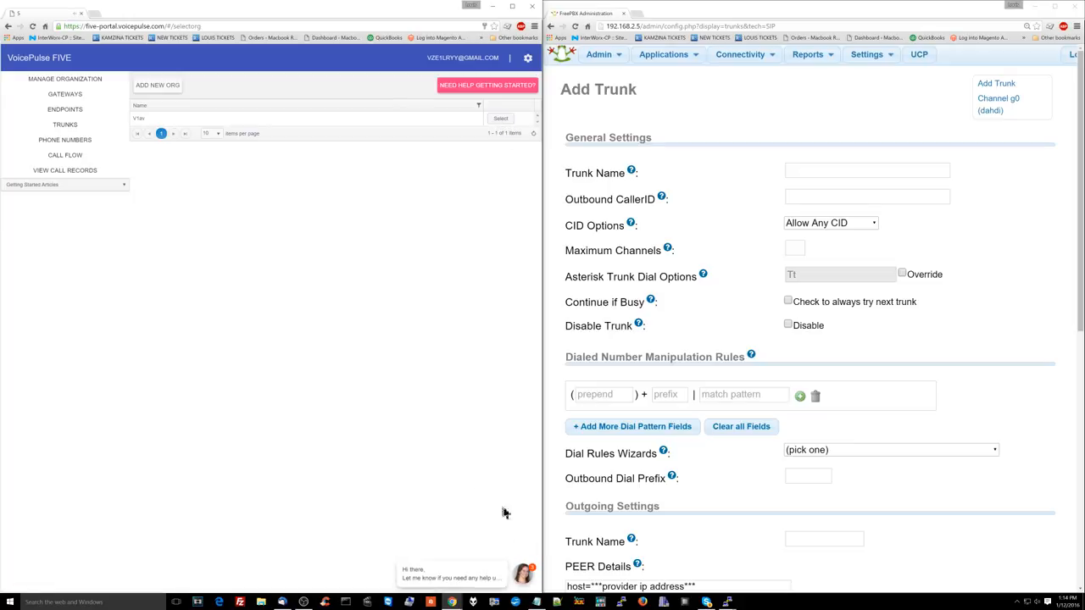
pyautogui.click(501, 119)
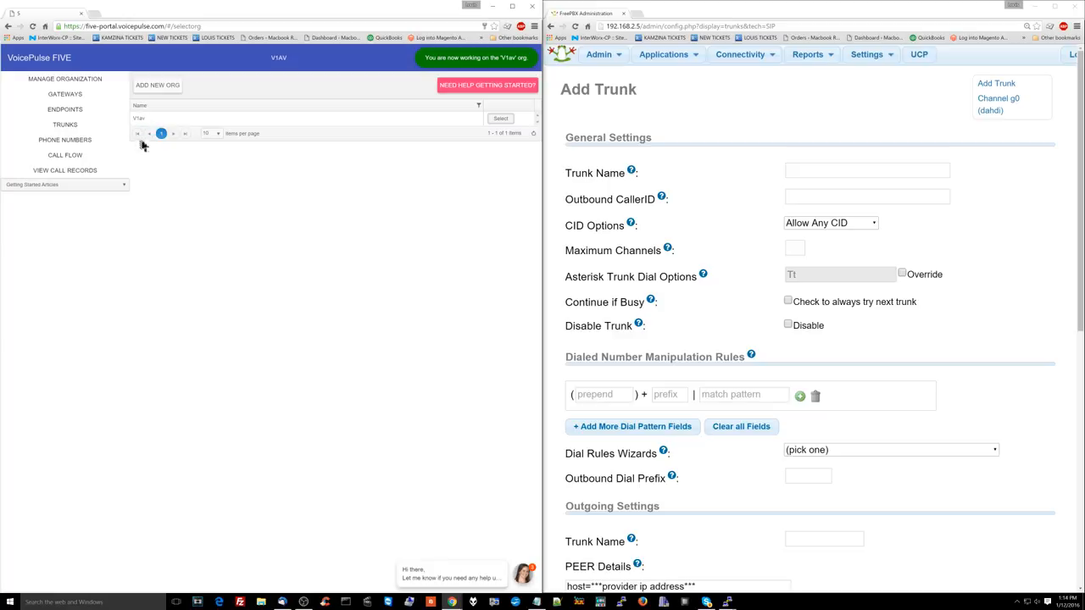
pyautogui.click(816, 167)
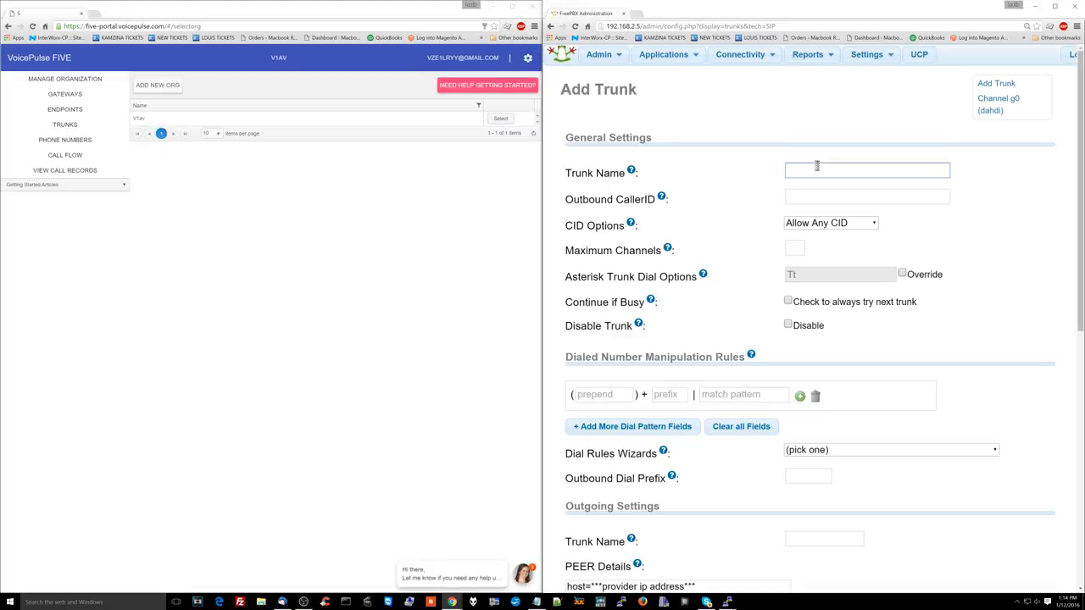
# Name the trunk voicepulsefive and enter the outbound caller ID number, keeping Allow Any CID
pyautogui.write('voicepulsefive')
pyautogui.press('Tab')
pyautogui.click(813, 197)
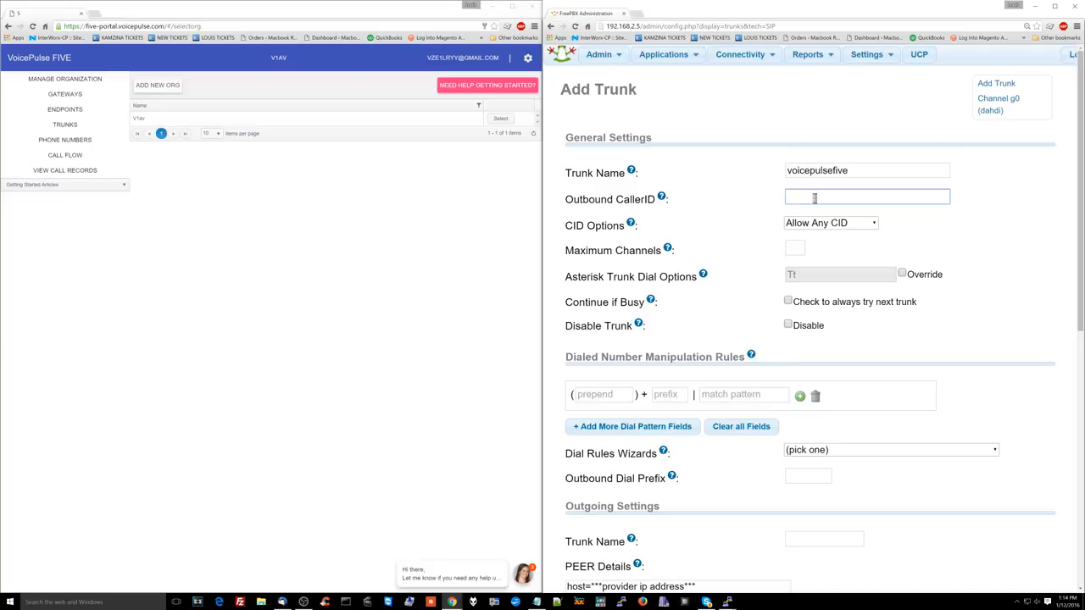
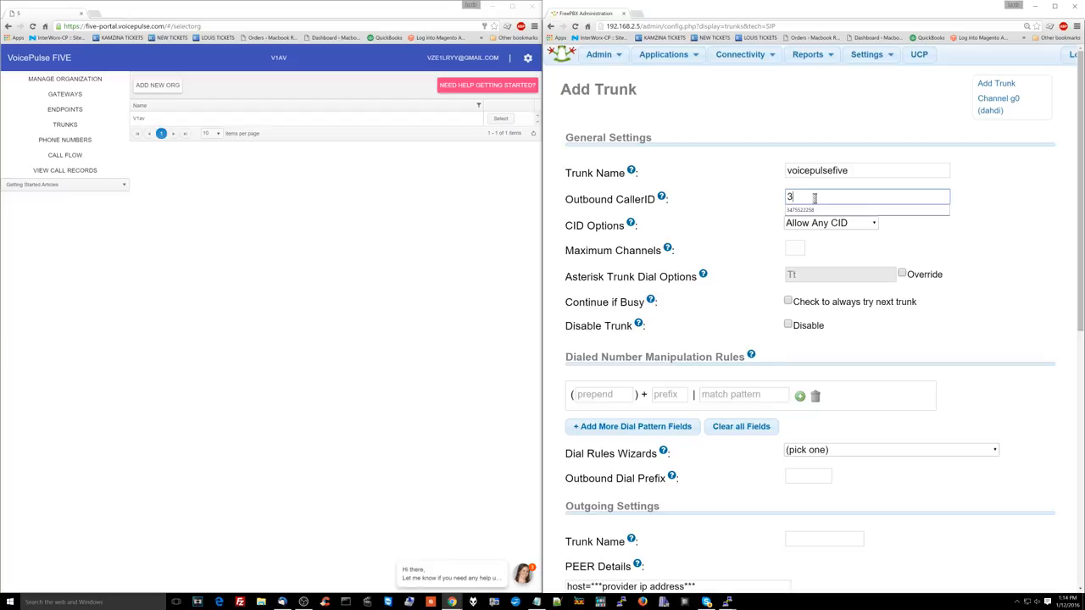
pyautogui.click(718, 230)
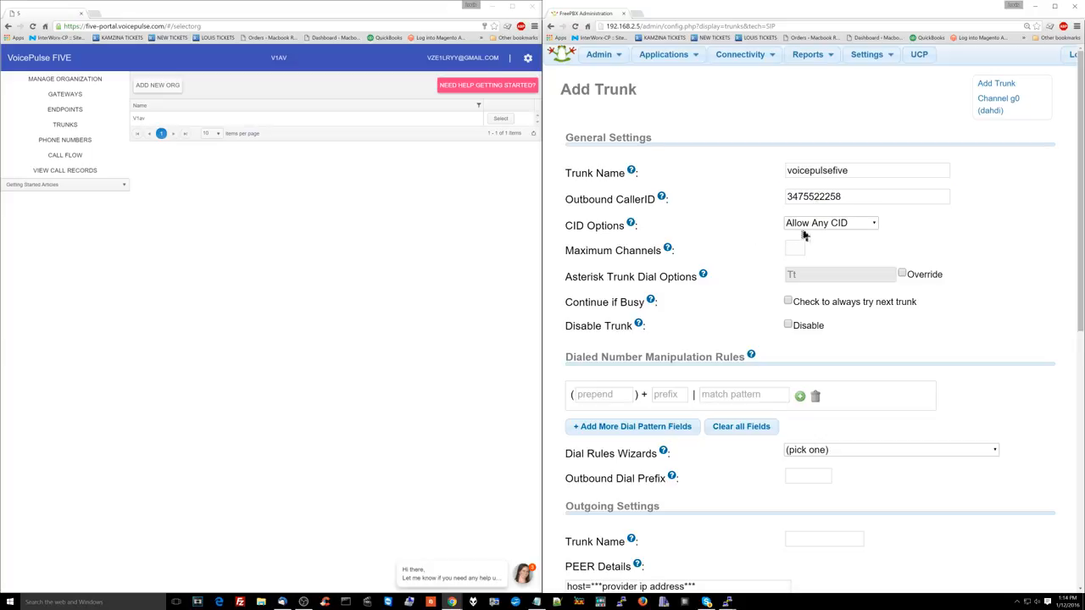
pyautogui.click(803, 225)
pyautogui.click(803, 233)
# Set Maximum Channels to 5 and the outgoing Trunk Name to FIVE
pyautogui.scroll(-1, 769, 258)
pyautogui.click(800, 207)
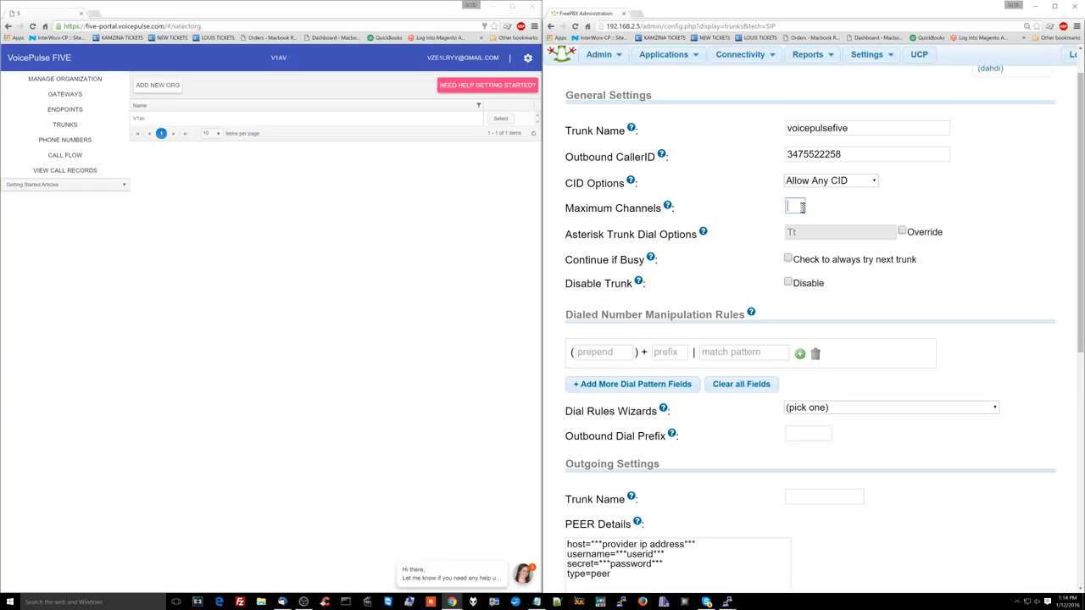
pyautogui.write('5')
pyautogui.scroll(-3, 721, 267)
pyautogui.scroll(-1, 721, 268)
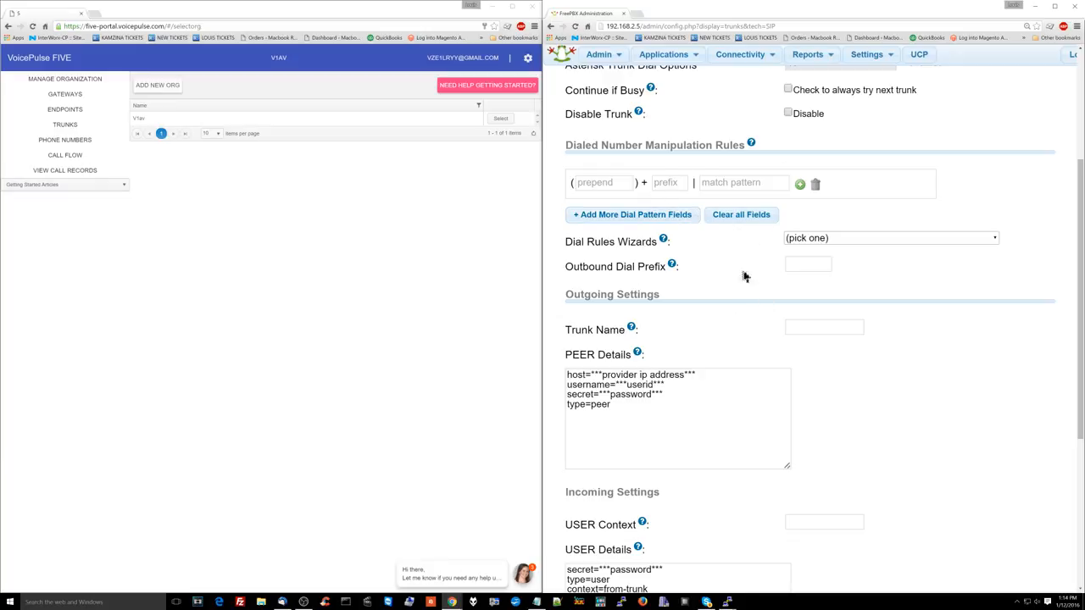
pyautogui.scroll(-3, 675, 279)
pyautogui.click(801, 198)
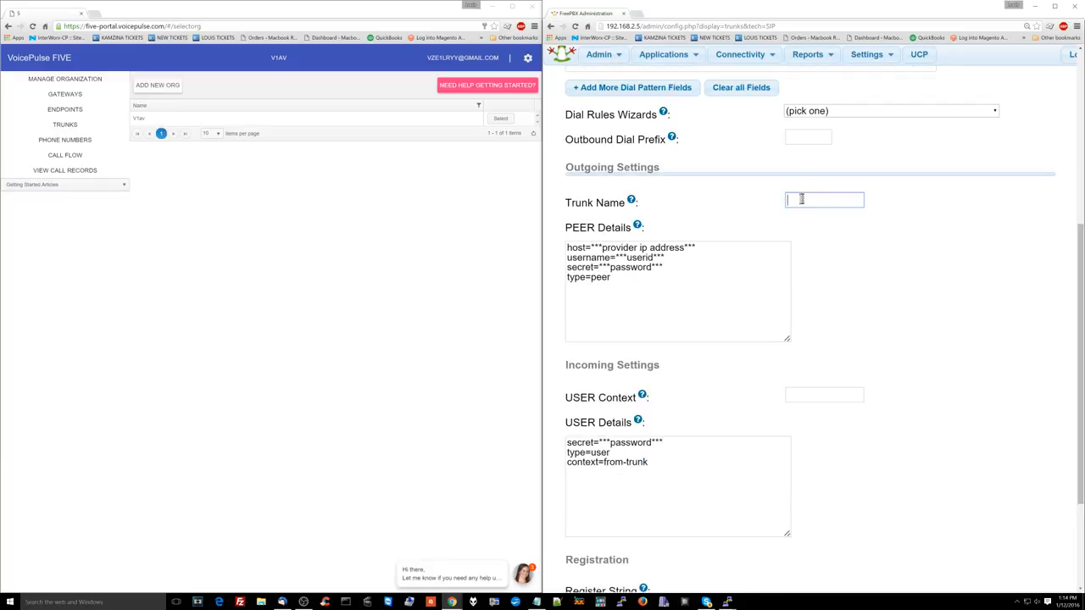
pyautogui.write('FIVE')
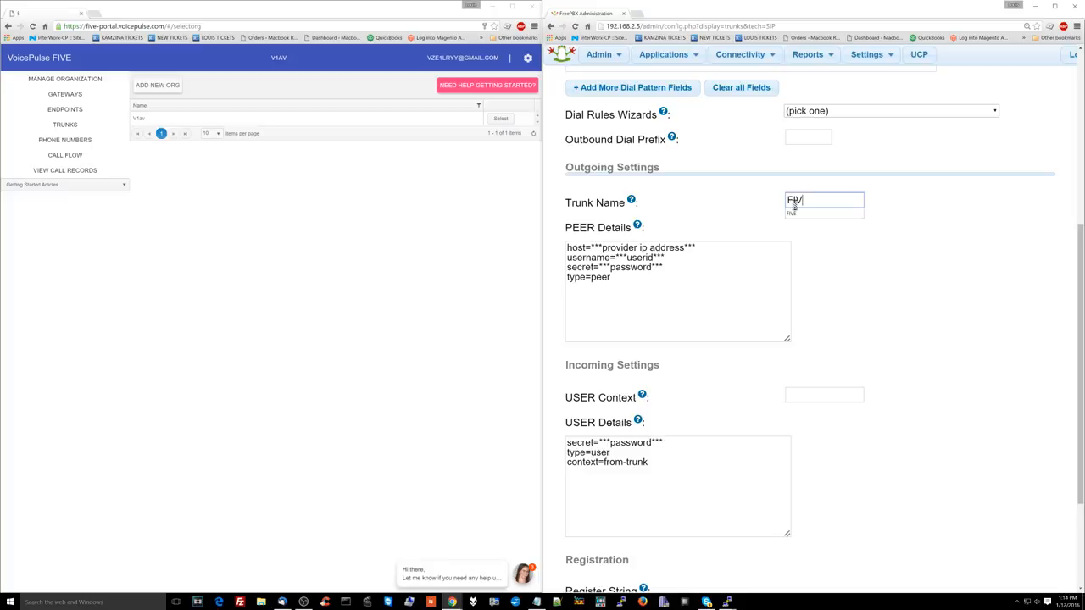
# Select all of the default PEER Details template text
pyautogui.tripleClick(610, 250)
pyautogui.click(614, 272)
pyautogui.moveTo(613, 272)
pyautogui.mouseDown()
pyautogui.moveTo(524, 182)
pyautogui.moveTo(528, 263)
pyautogui.moveTo(560, 296)
pyautogui.moveTo(595, 268)
pyautogui.mouseUp()
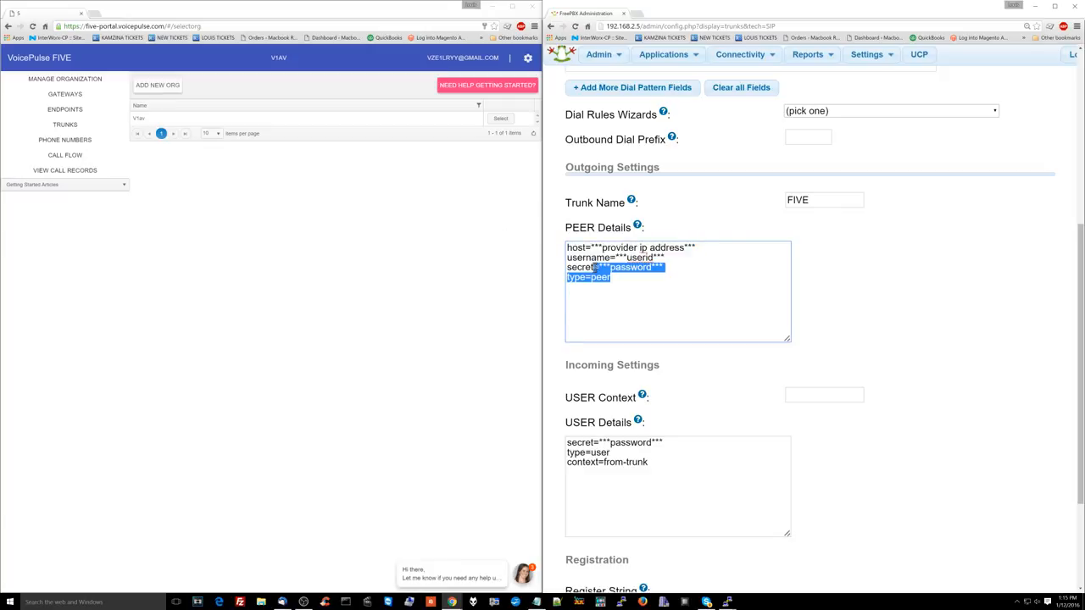
pyautogui.moveTo(595, 268); pyautogui.dragTo(515, 248)
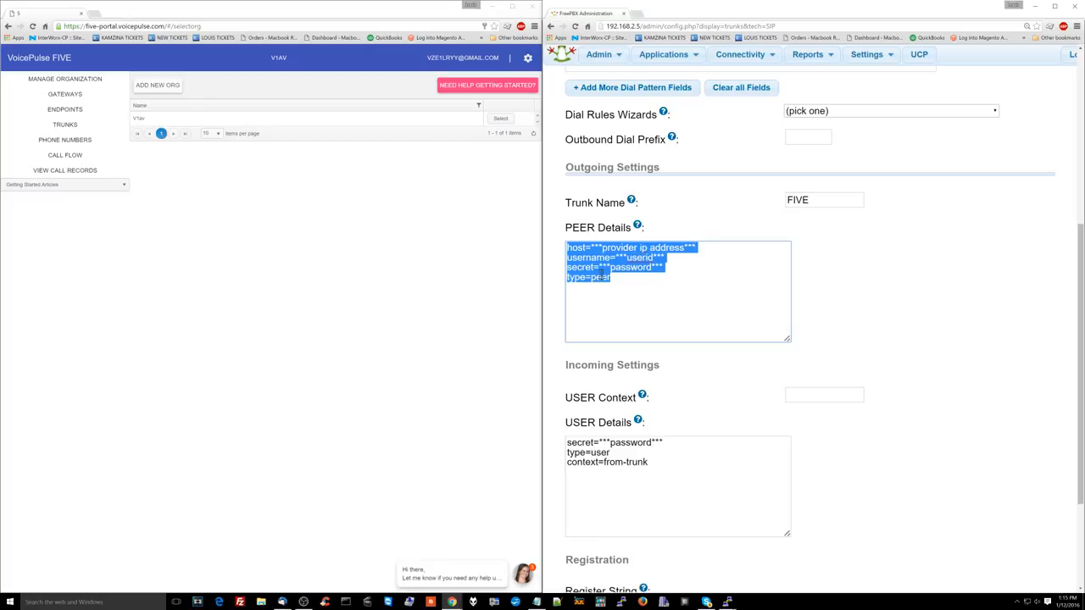
pyautogui.moveTo(644, 289); pyautogui.dragTo(339, 179)
# Give the v1avenue endpoint a new password in the portal's Endpoints list and save it
pyautogui.click(62, 110)
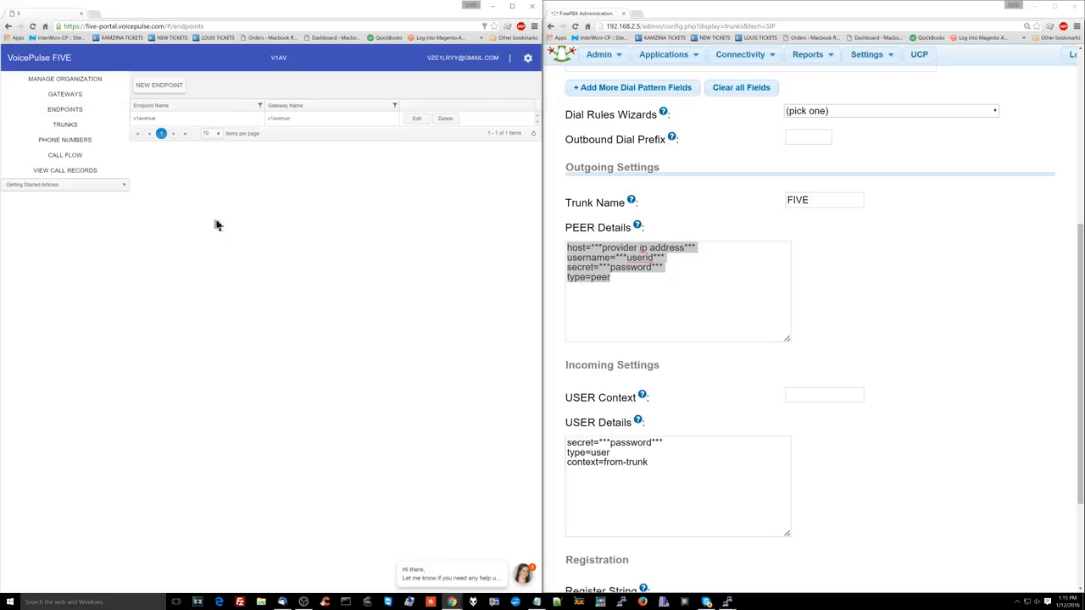
pyautogui.hotkey('ctrl', '+')
pyautogui.hotkey('ctrl', '+')
pyautogui.hotkey('ctrl', '+')
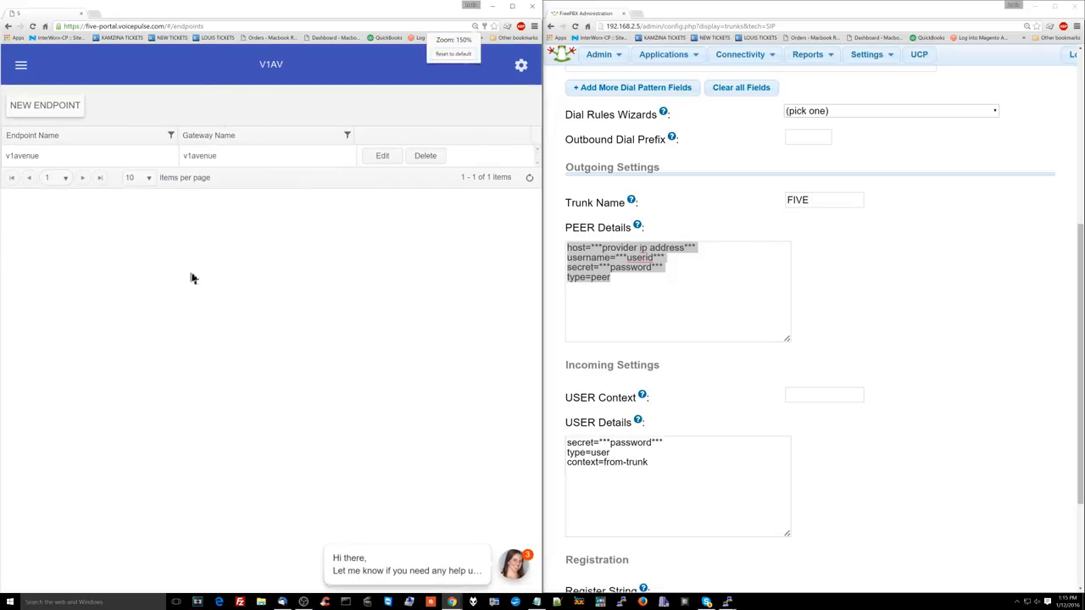
pyautogui.hotkey('ctrl', '-')
pyautogui.hotkey('ctrl', '-')
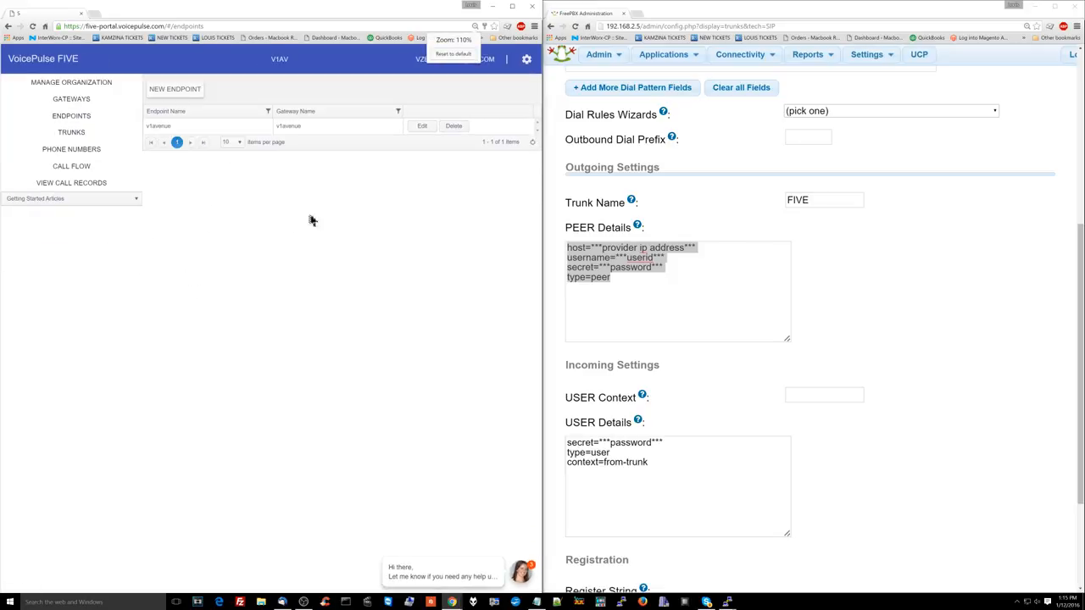
pyautogui.click(422, 125)
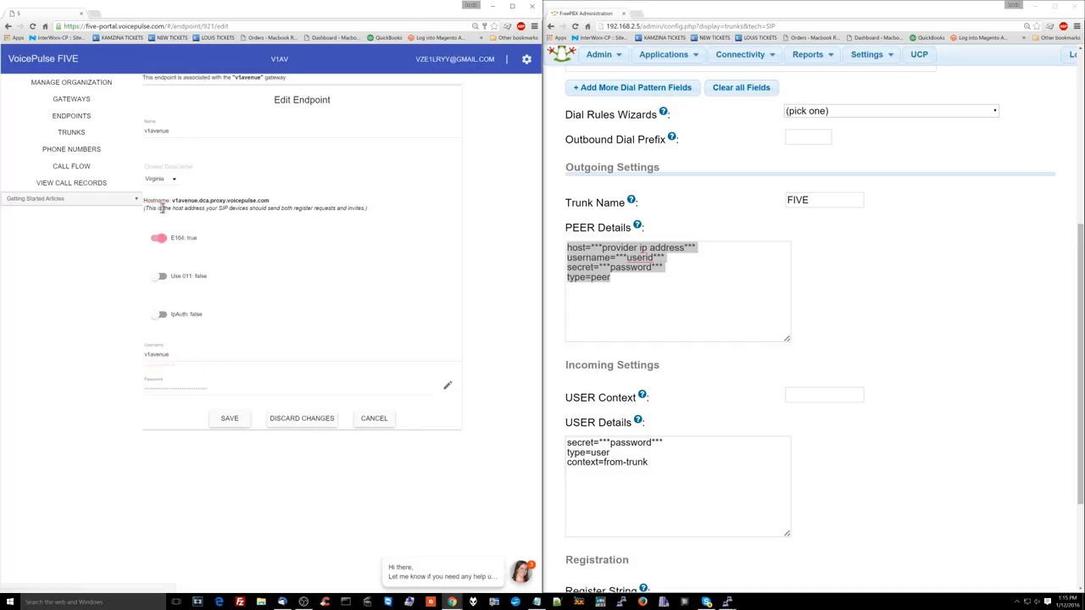
pyautogui.click(147, 389)
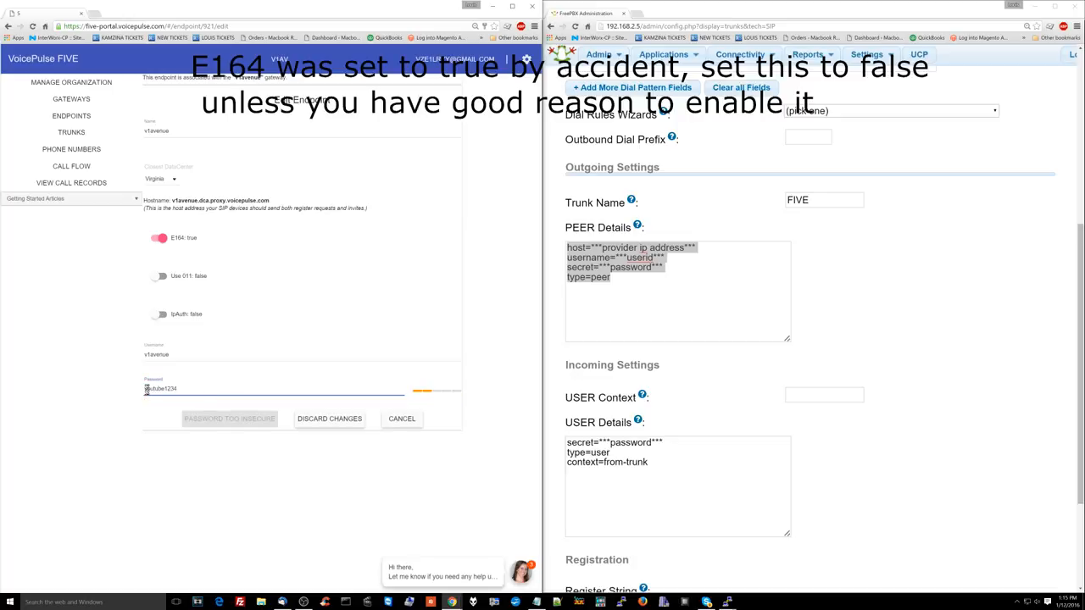
pyautogui.press('Delete')
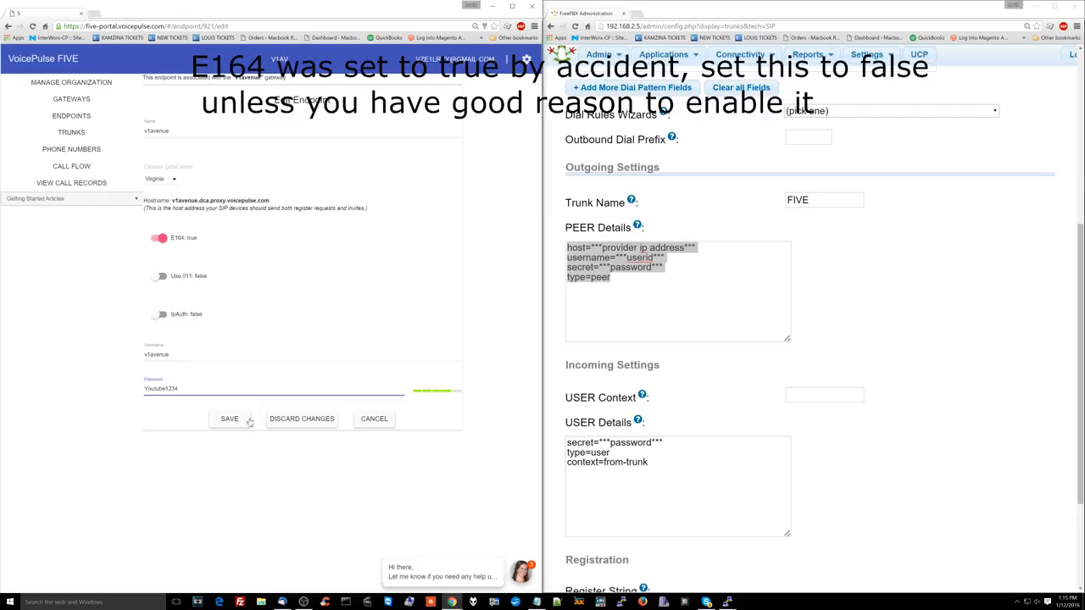
pyautogui.click(245, 420)
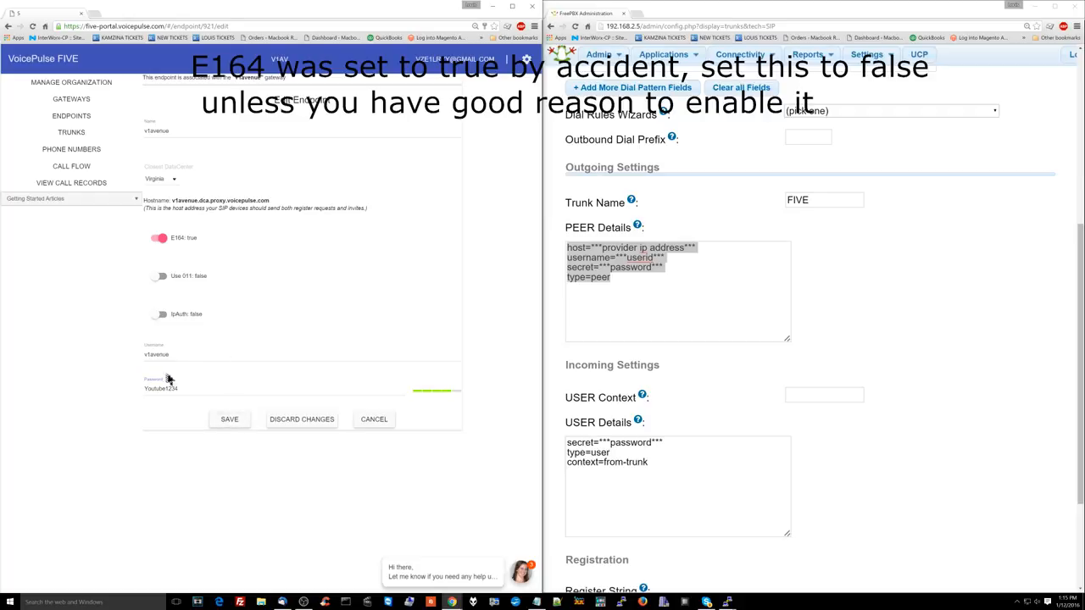
# Reopen the v1avenue endpoint's Edit Endpoint form from the Endpoints list
pyautogui.click(421, 127)
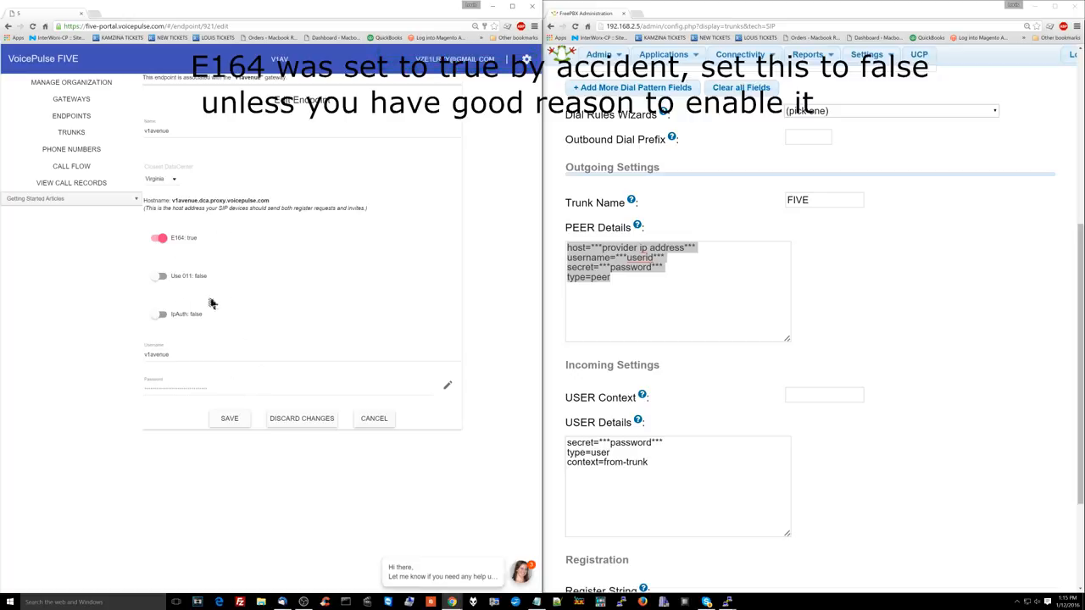
pyautogui.click(101, 120)
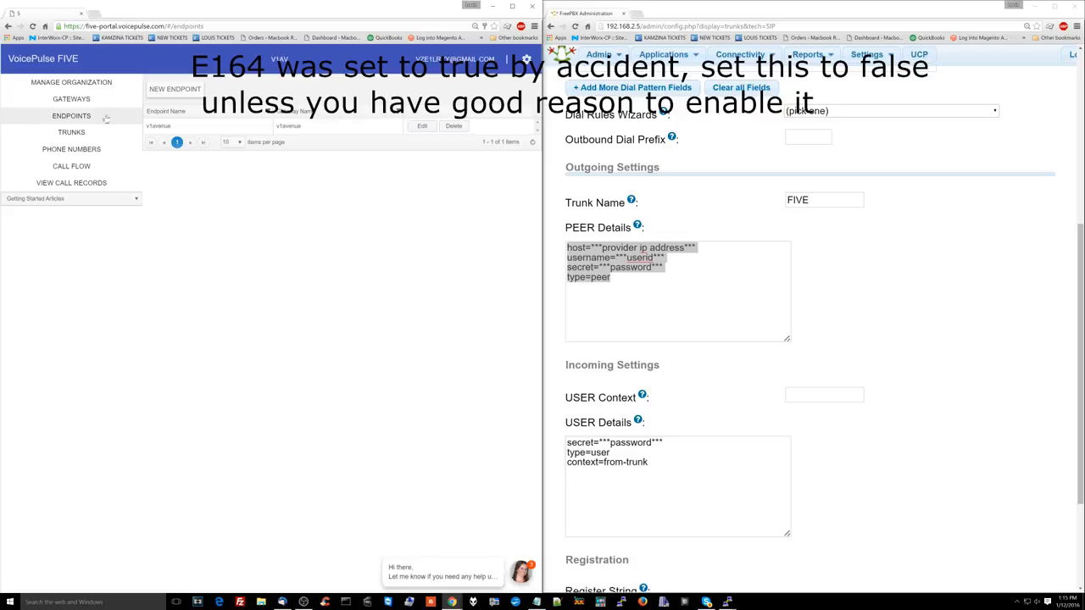
pyautogui.click(422, 126)
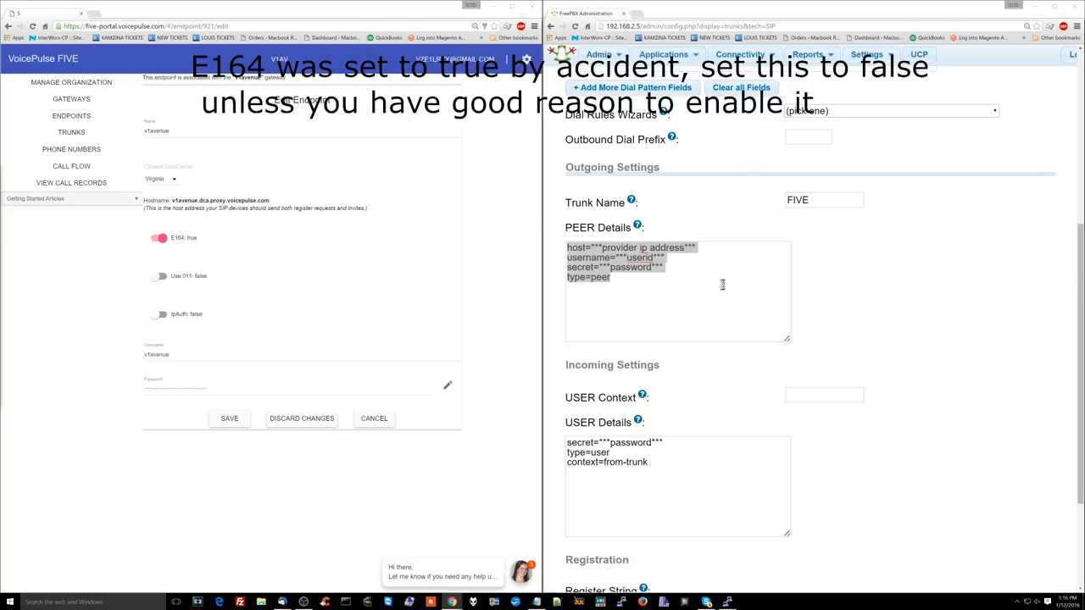
# Replace the PEER Details template with type=peer, context=from-pstn and host= the VoicePulse proxy hostname
pyautogui.click(665, 291)
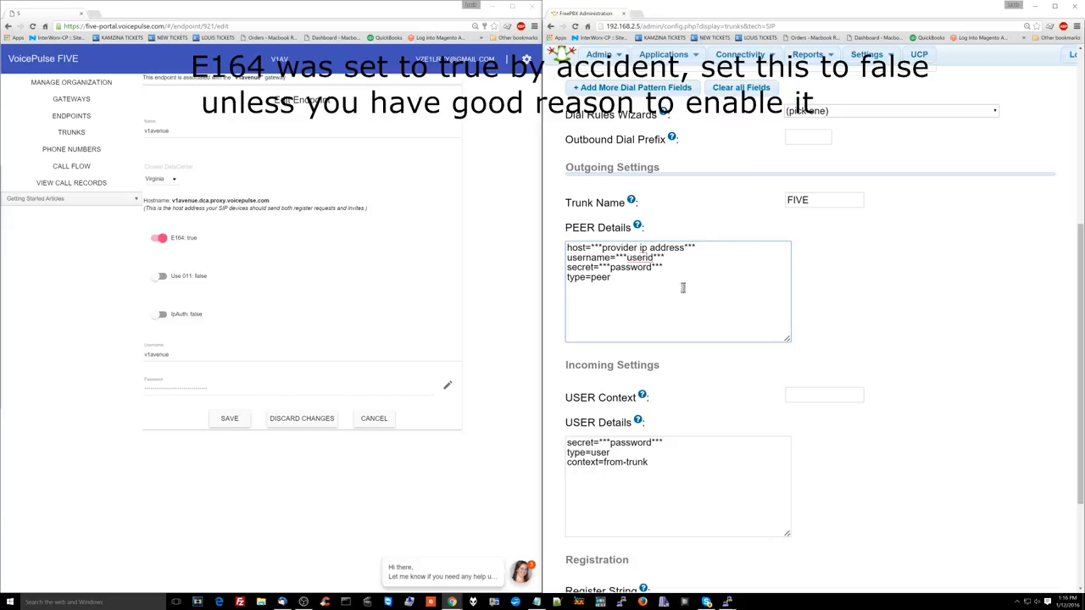
pyautogui.moveTo(683, 285); pyautogui.dragTo(522, 227)
pyautogui.write('type=')
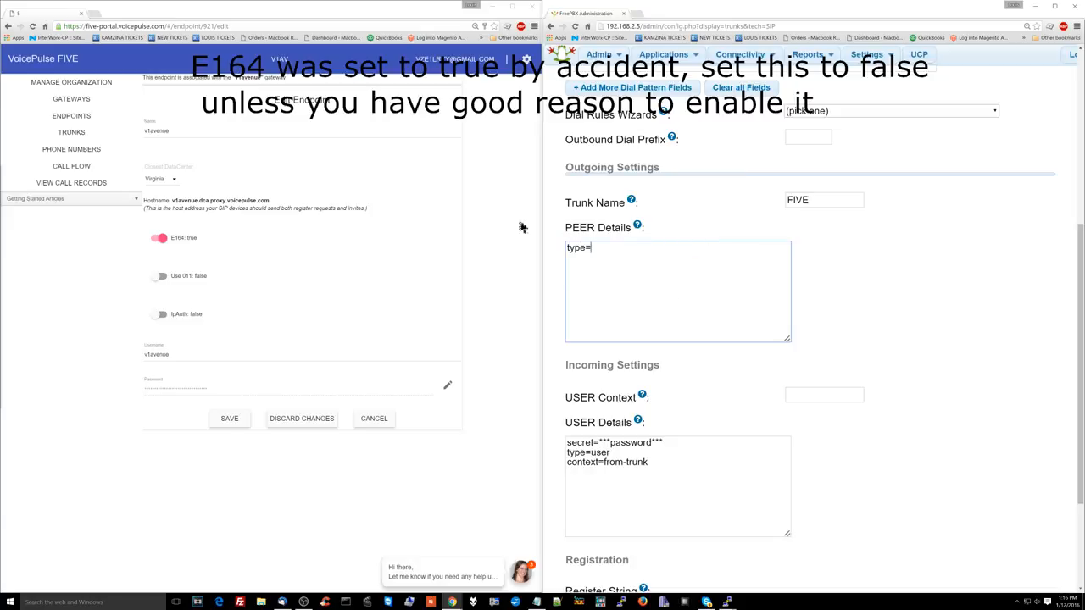
pyautogui.write('peer cont')
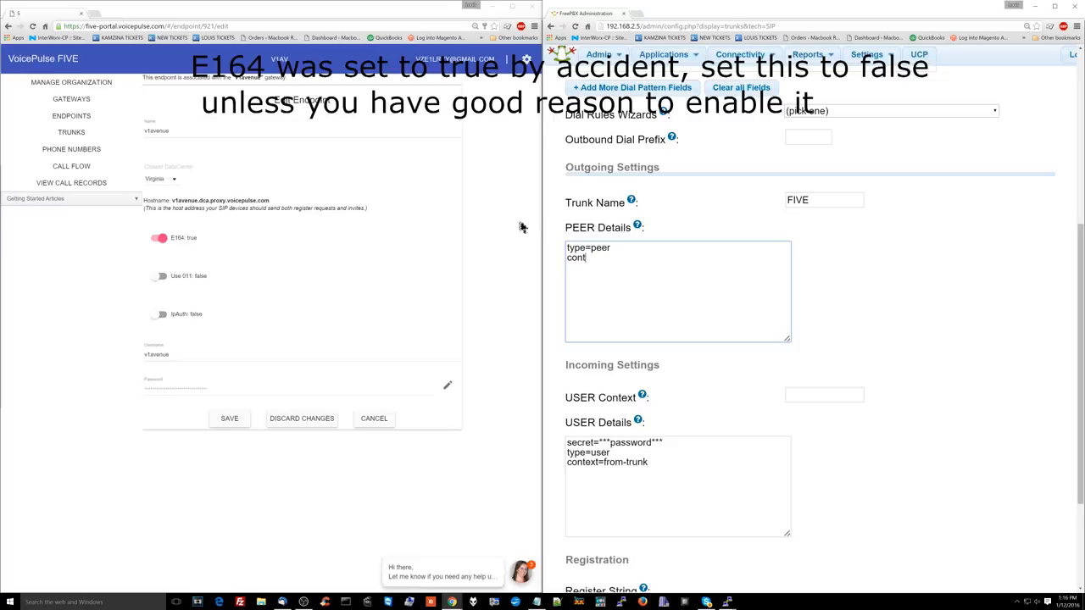
pyautogui.write('ext=from-pstn ')
pyautogui.write('host=')
pyautogui.click(171, 201)
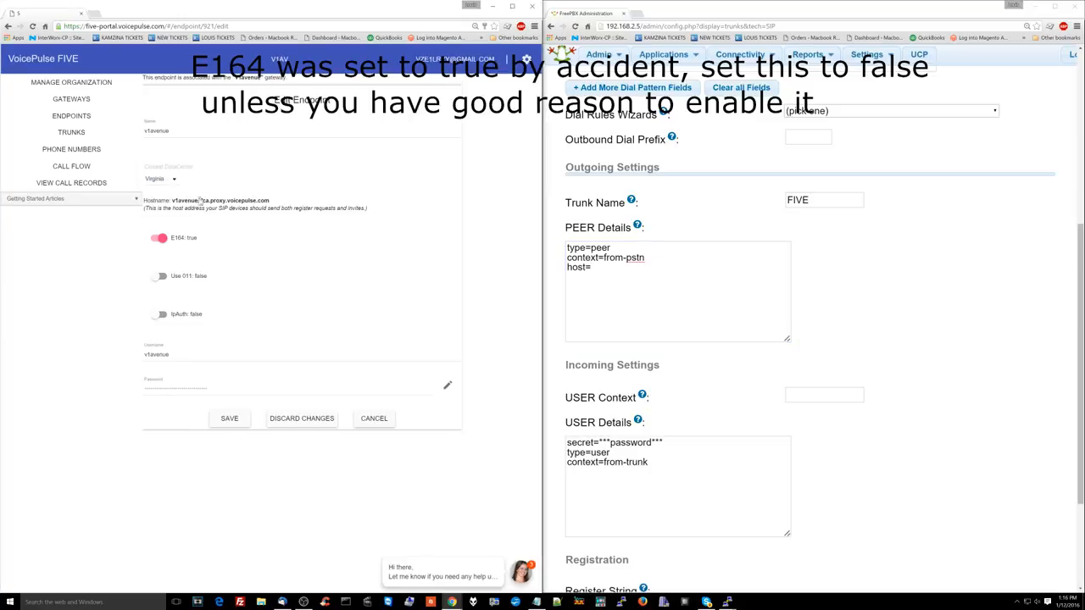
pyautogui.moveTo(172, 201); pyautogui.dragTo(267, 201)
pyautogui.hotkey('ctrl', 'c')
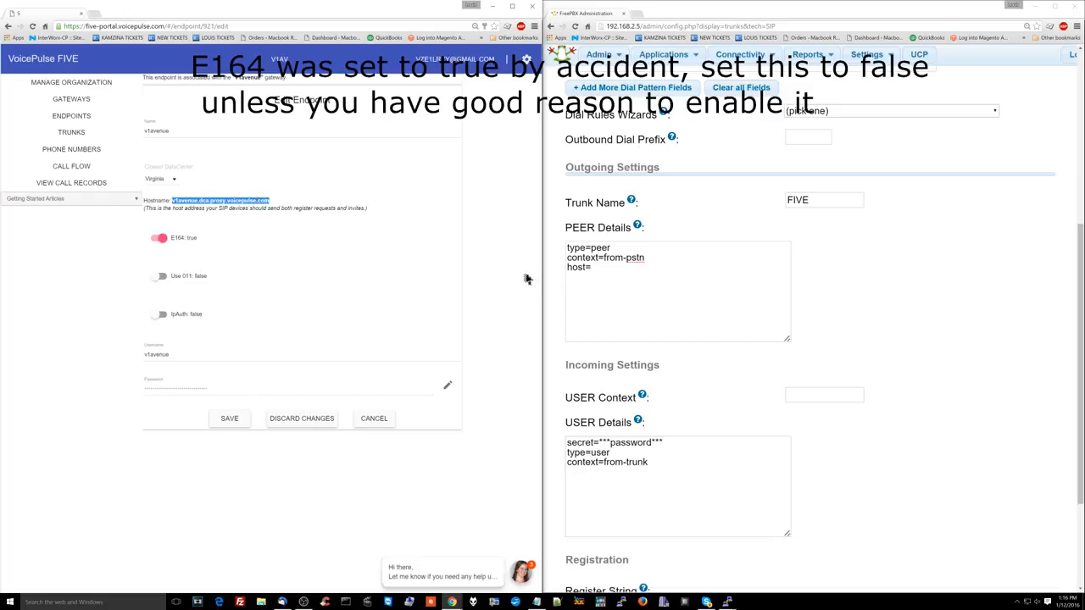
pyautogui.click(606, 269)
pyautogui.hotkey('ctrl', 'v')
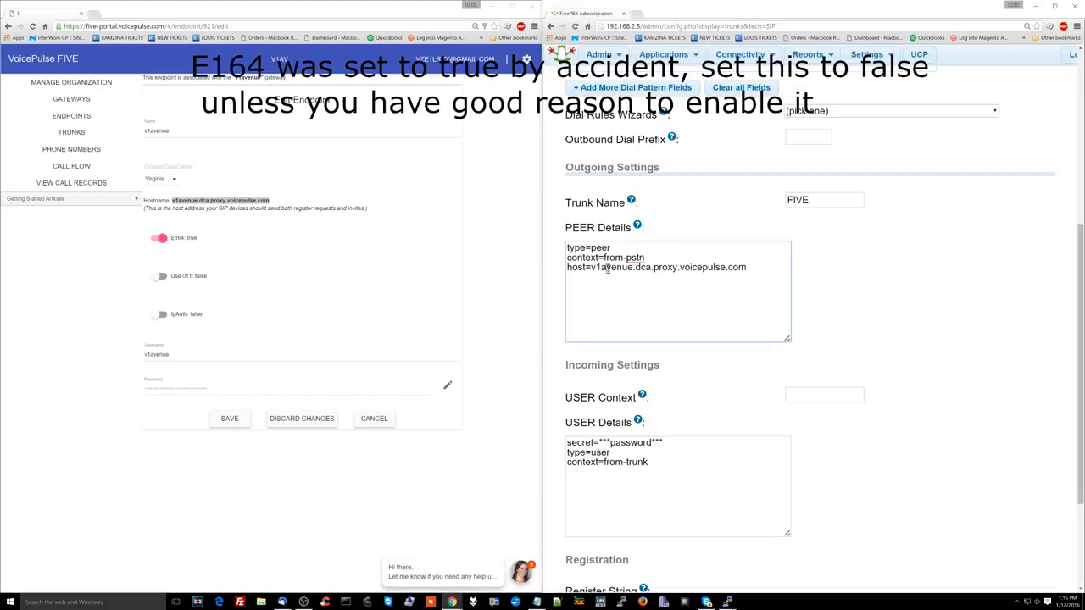
# Add username= and secret= lines holding the endpoint's username and password
pyautogui.press('Return')
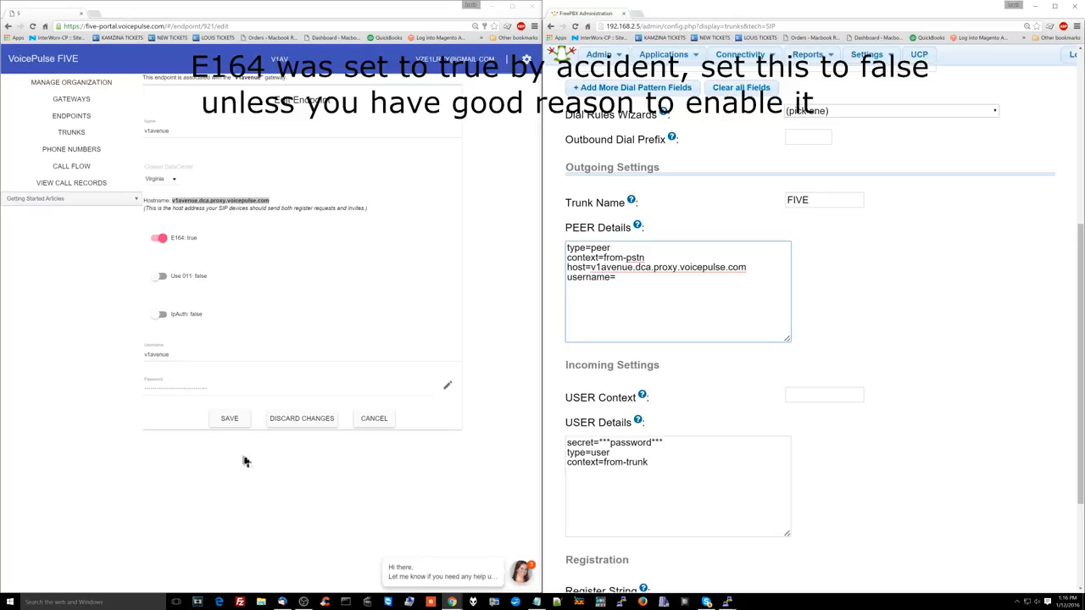
pyautogui.press('Return')
# Add qualify=yes, disallow=all, allow=ulaw and dtmfmode=rfc2833 lines to PEER Details
pyautogui.press('Return')
pyautogui.write('qualify=yes')
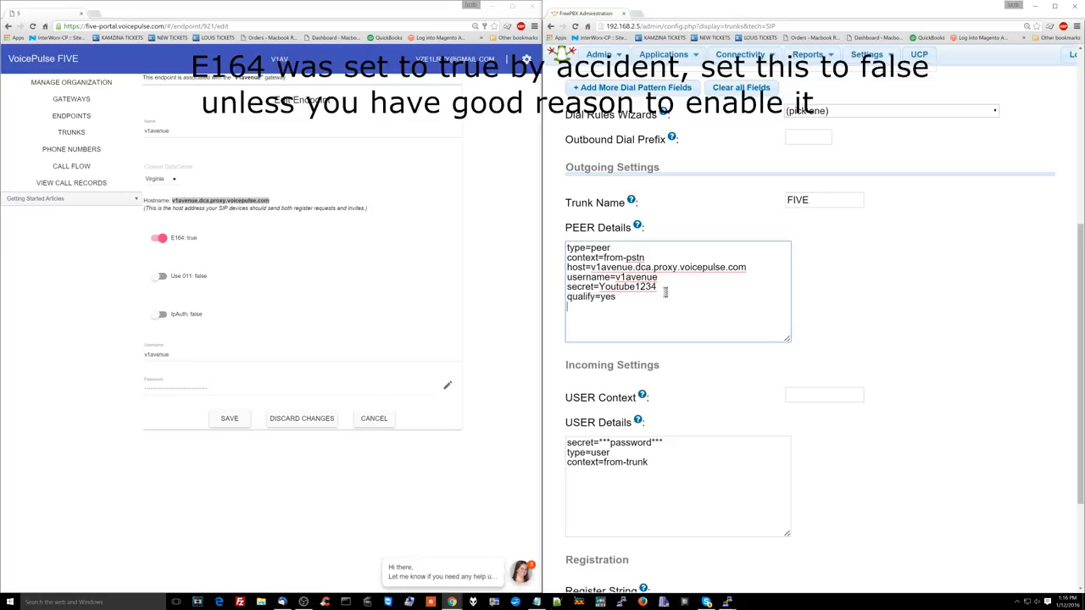
pyautogui.press('Return')
pyautogui.write('disallow=all')
pyautogui.press('Return')
pyautogui.write('allow=ulaw')
pyautogui.press('Return')
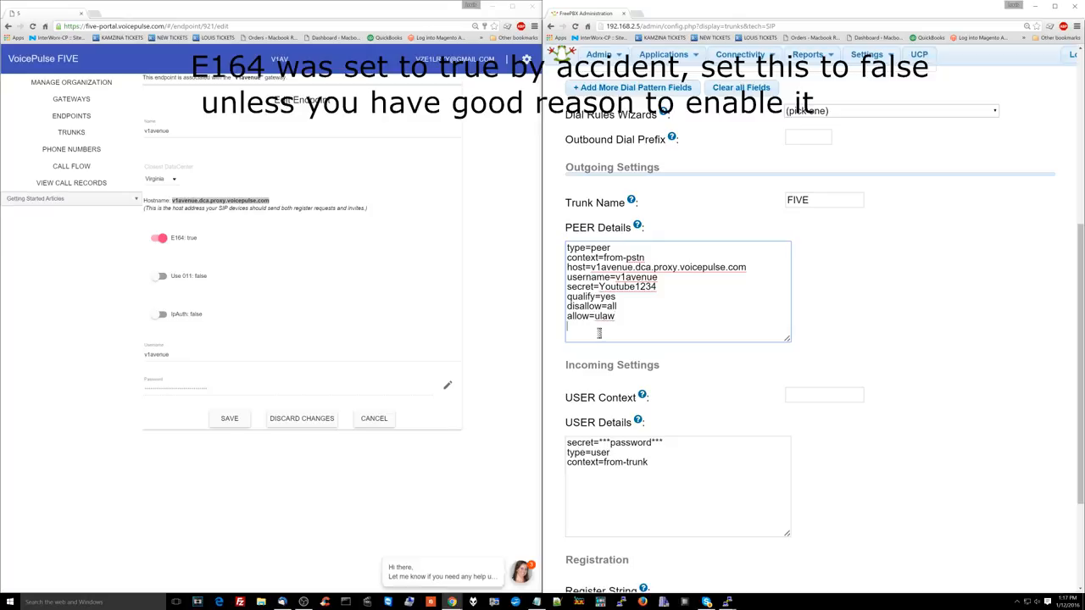
pyautogui.write('dtmfmode=rfc2833')
# Append insecure=port,invite and trustrpid=yes, removing the stray rfc2833compensate=yes line
pyautogui.press('Return')
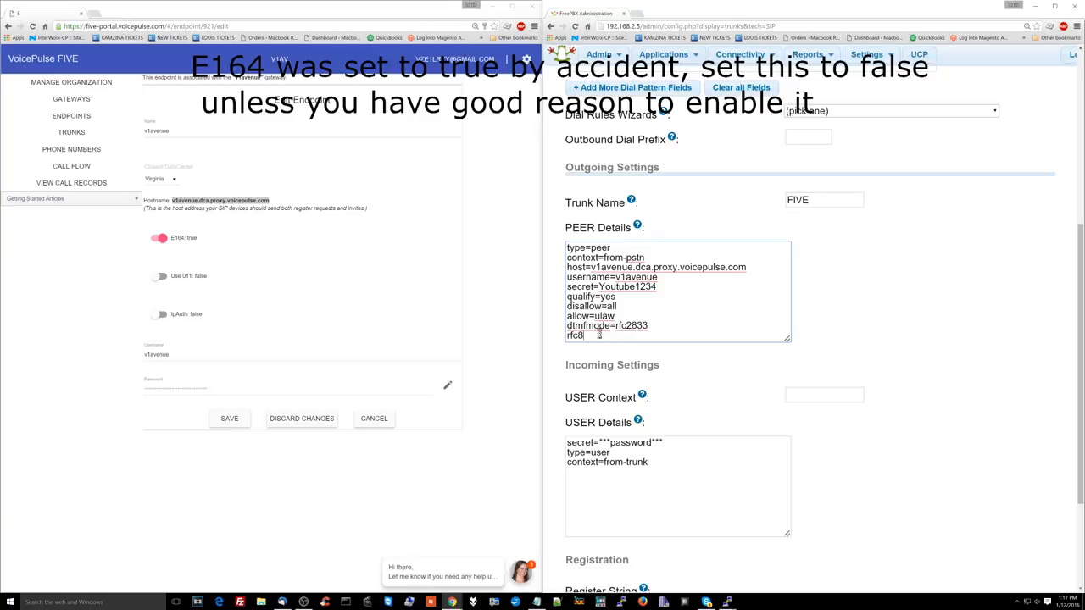
pyautogui.write('rfc8')
pyautogui.press('BackSpace')
pyautogui.write('2833compensate=yes')
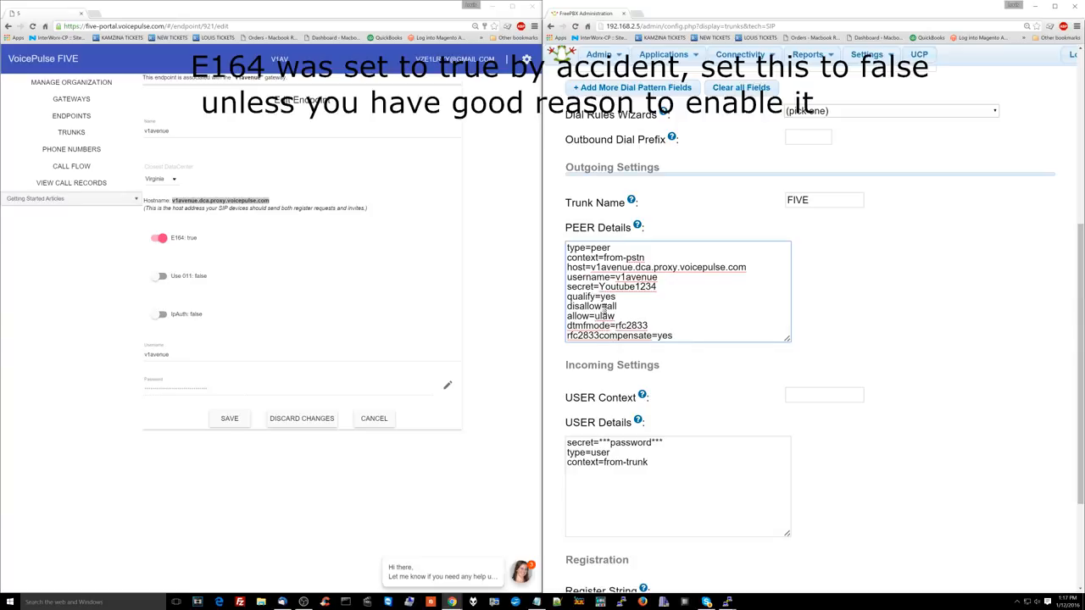
pyautogui.moveTo(591, 318); pyautogui.dragTo(603, 318)
pyautogui.click(652, 325)
pyautogui.tripleClick(685, 331)
pyautogui.press('BackSpace')
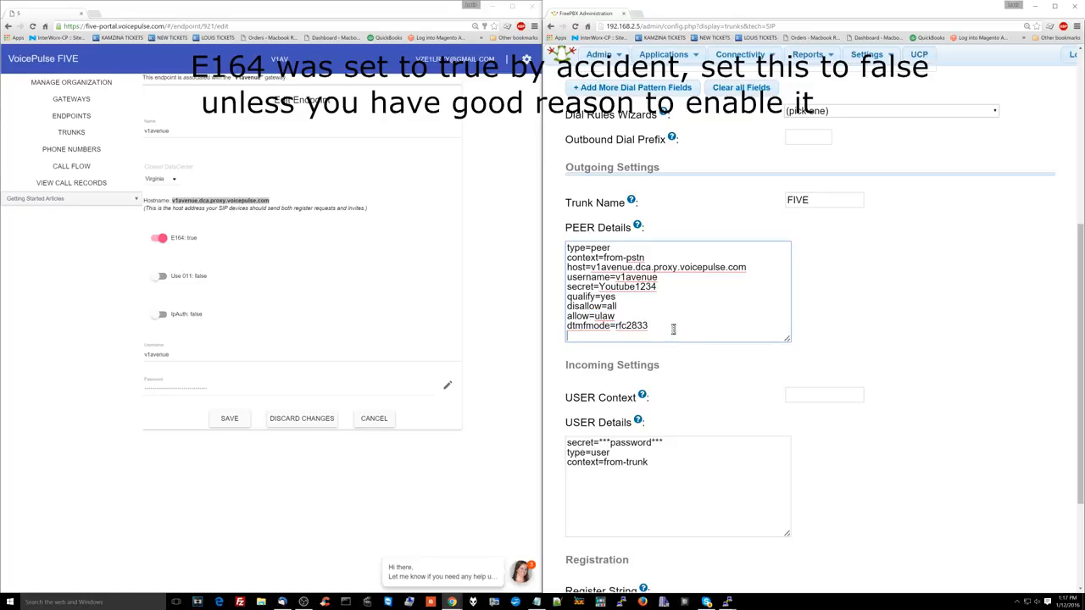
pyautogui.write('insecure=port,invite')
pyautogui.press('Return')
pyautogui.write('trustrpid=hyes')
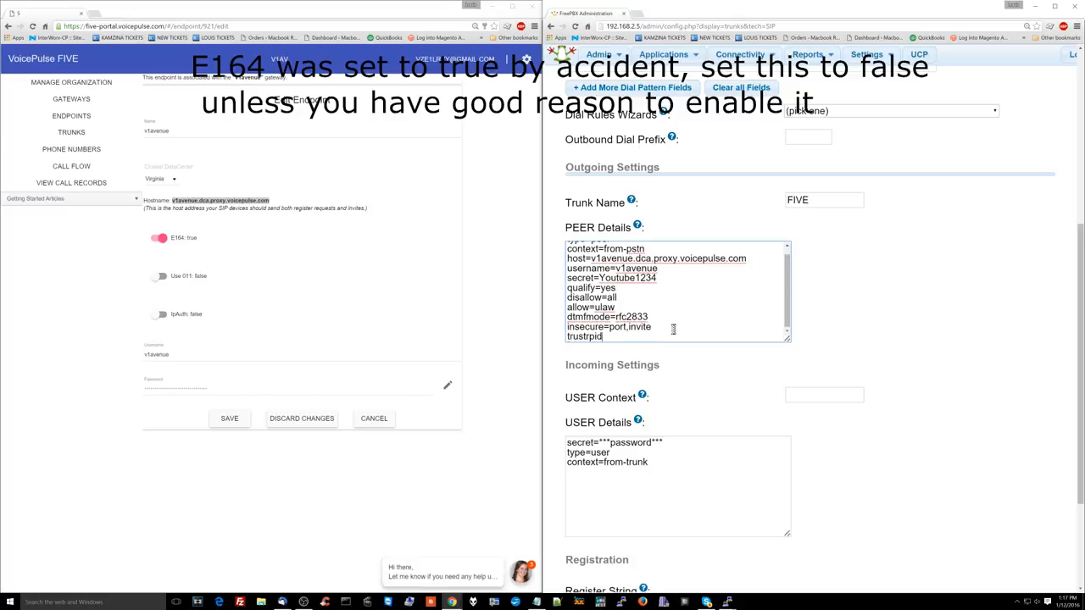
pyautogui.press('BackSpace')
pyautogui.press('BackSpace')
pyautogui.press('BackSpace')
pyautogui.write('yes')
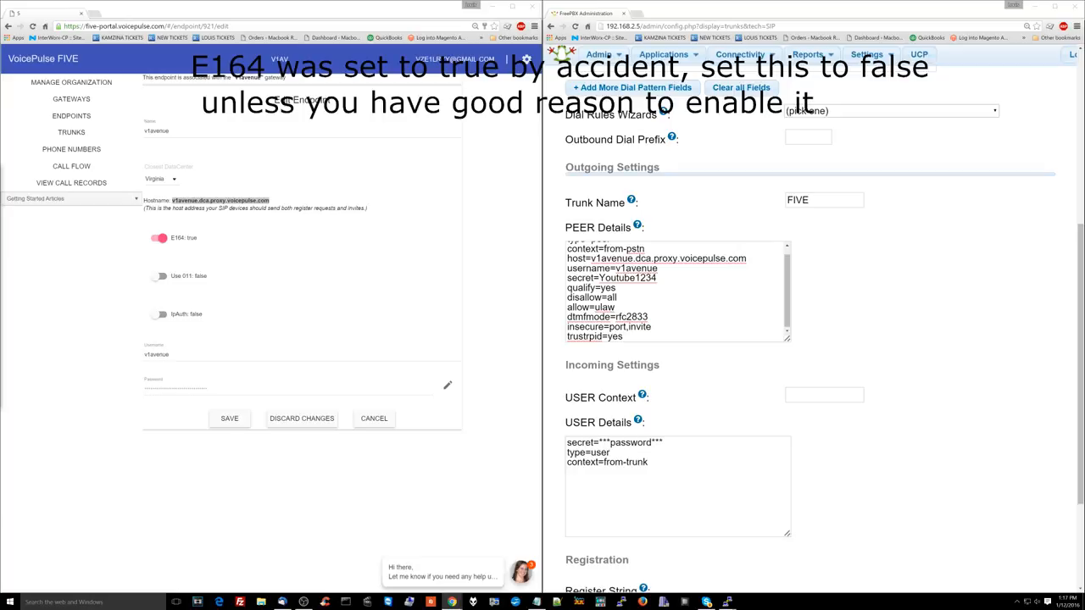
# In the Register String field, enter the endpoint username and password followed by @
pyautogui.scroll(-1, 879, 376)
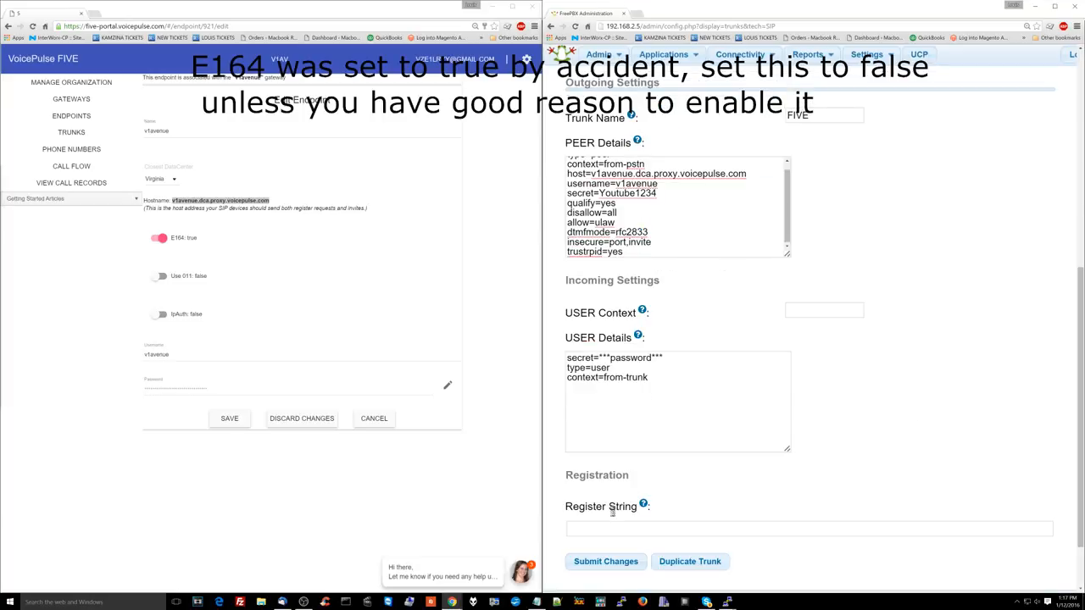
pyautogui.scroll(-1, 615, 506)
pyautogui.scroll(-1, 617, 483)
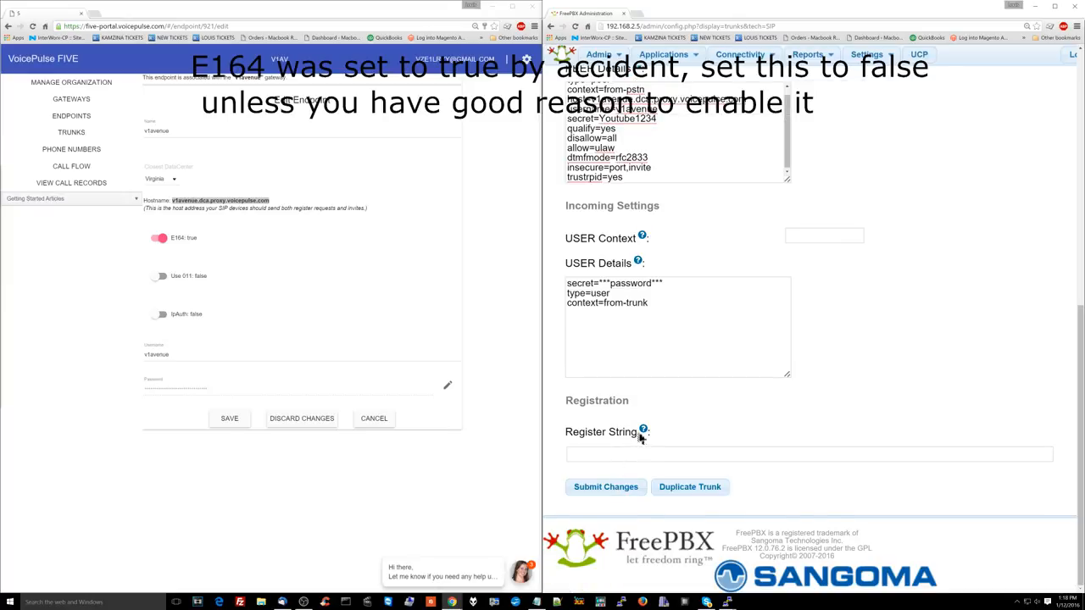
pyautogui.moveTo(643, 431)
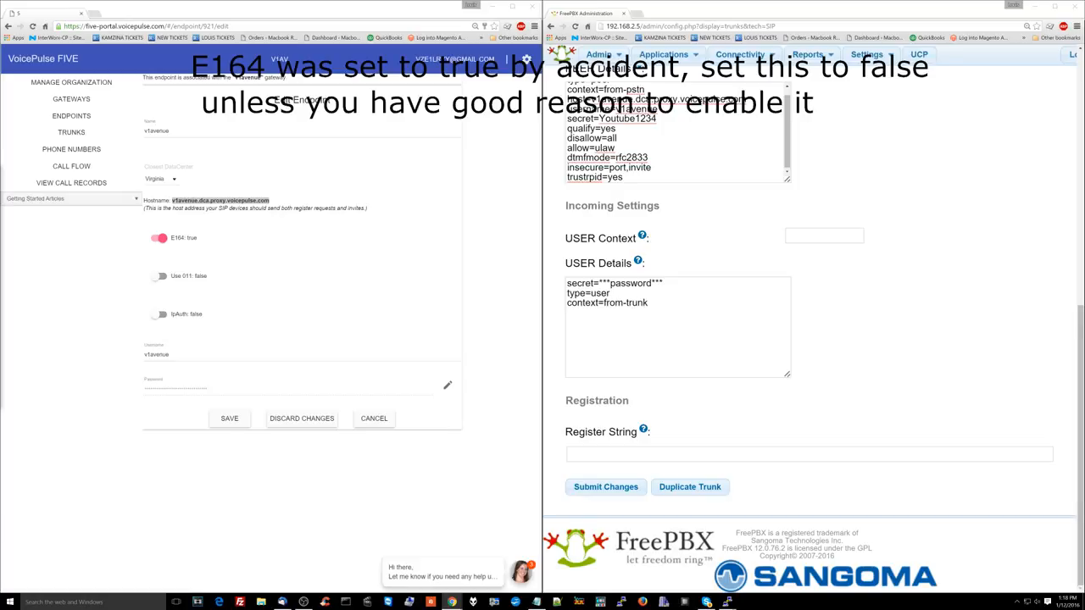
pyautogui.click(606, 453)
pyautogui.click(170, 353)
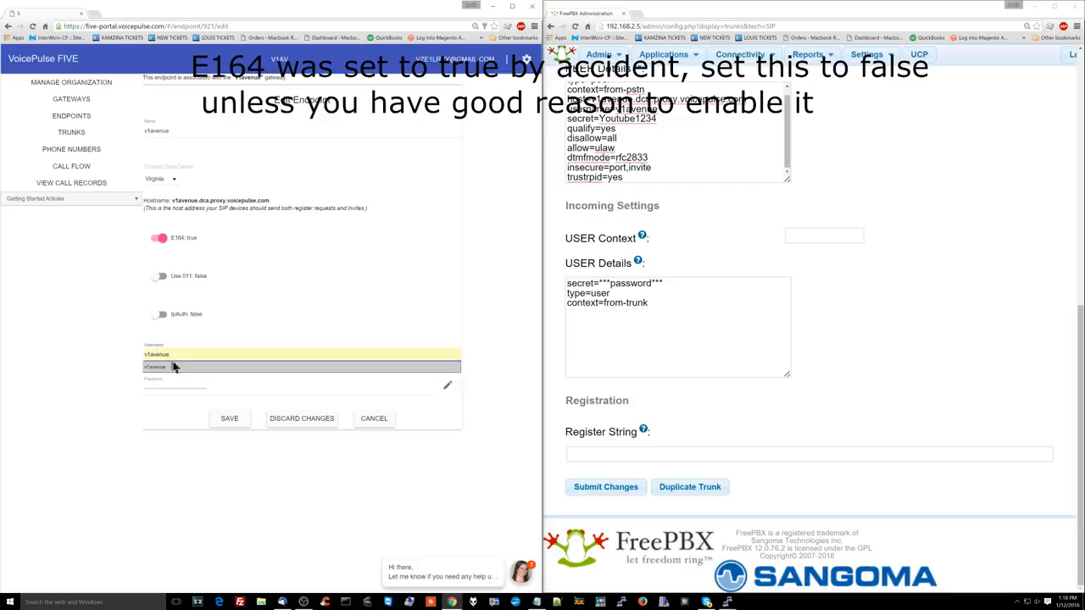
pyautogui.click(585, 454)
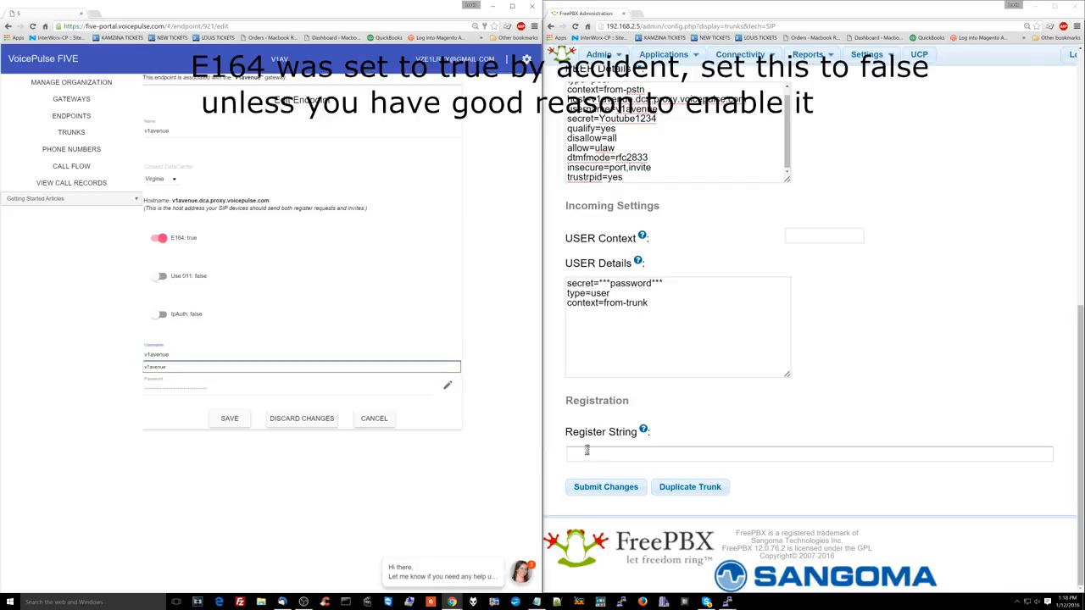
pyautogui.write('v1avenue.dca.proxy.voicepulse.com')
pyautogui.hotkey('ctrl', 'z')
pyautogui.write('v2')
pyautogui.press('BackSpace')
pyautogui.write('1avenue')
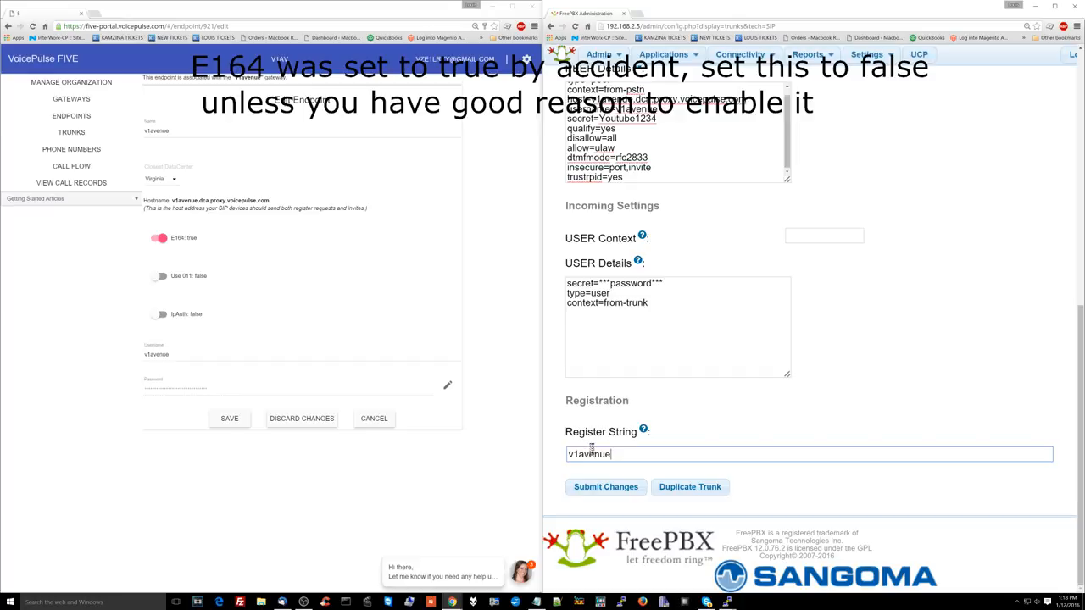
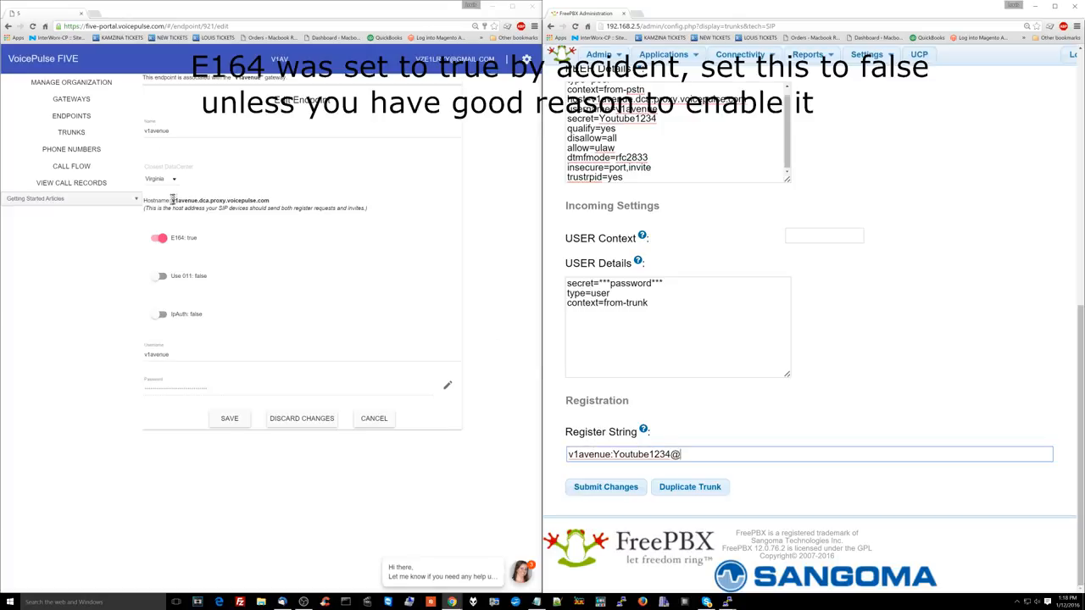
# Complete the Register String with the VoicePulse proxy hostname copied from the portal
pyautogui.moveTo(171, 200); pyautogui.dragTo(269, 201)
pyautogui.hotkey('ctrl', 'c')
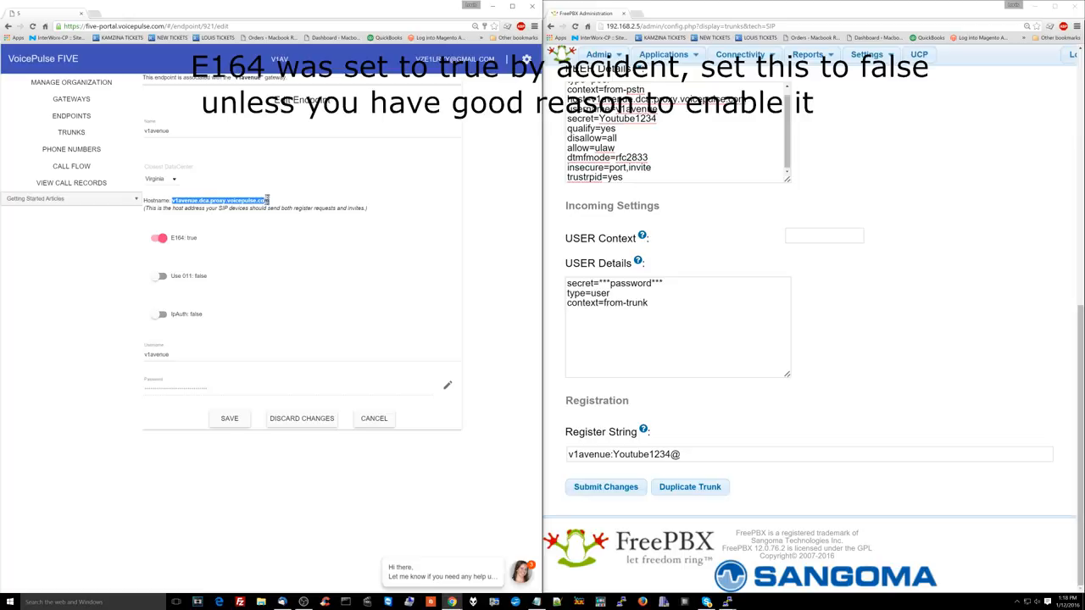
pyautogui.click(695, 454)
pyautogui.hotkey('ctrl', 'v')
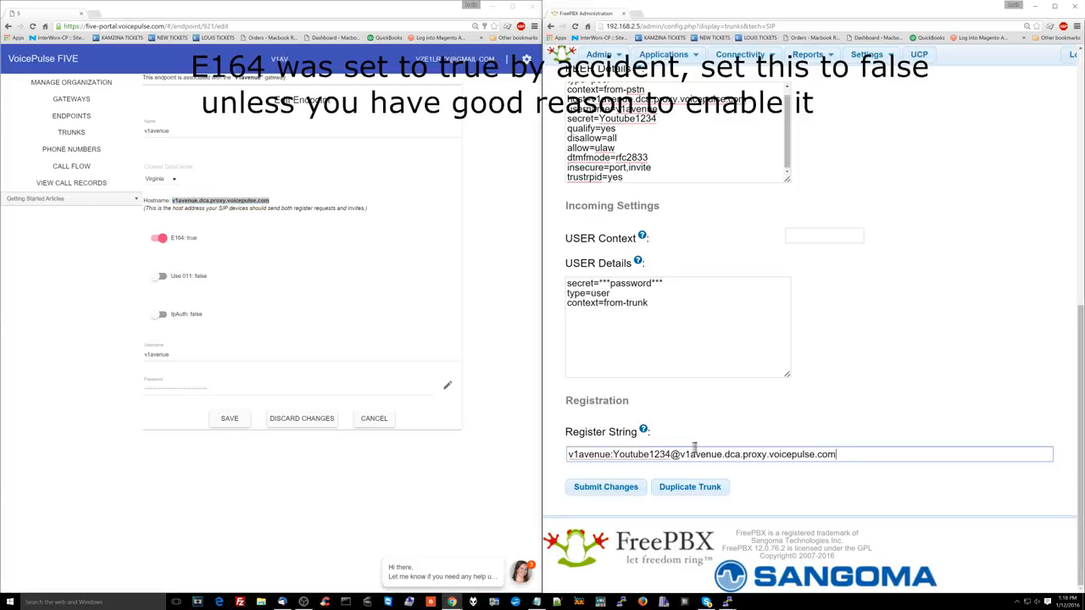
pyautogui.moveTo(604, 99); pyautogui.dragTo(793, 97)
pyautogui.click(866, 451)
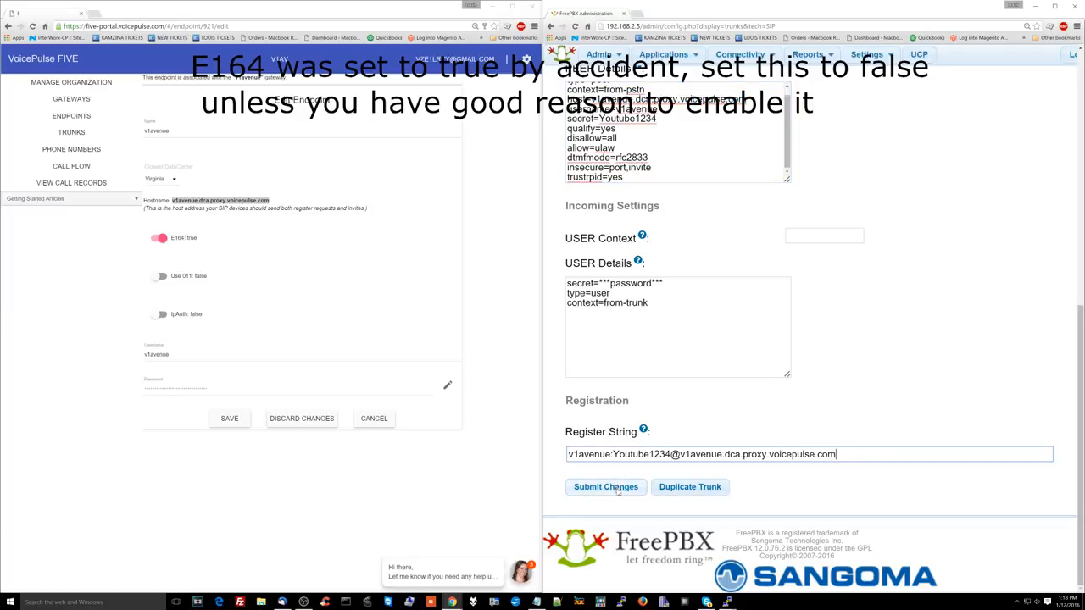
# Submit the voicepulsefive trunk, apply the PBX config, and reopen voicepulsefive (sip) for review
pyautogui.click(617, 489)
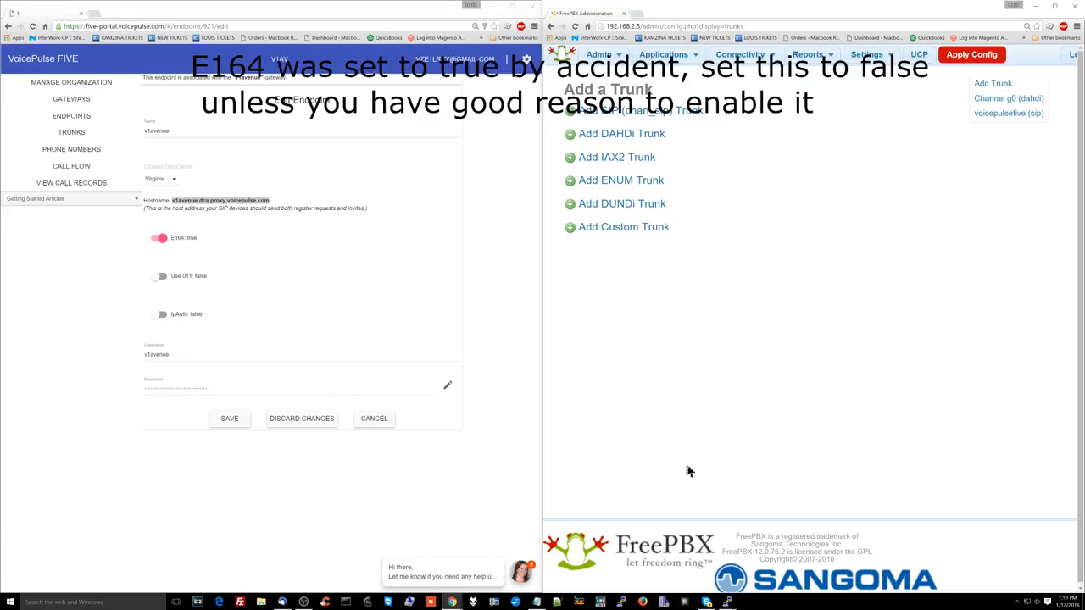
pyautogui.click(956, 57)
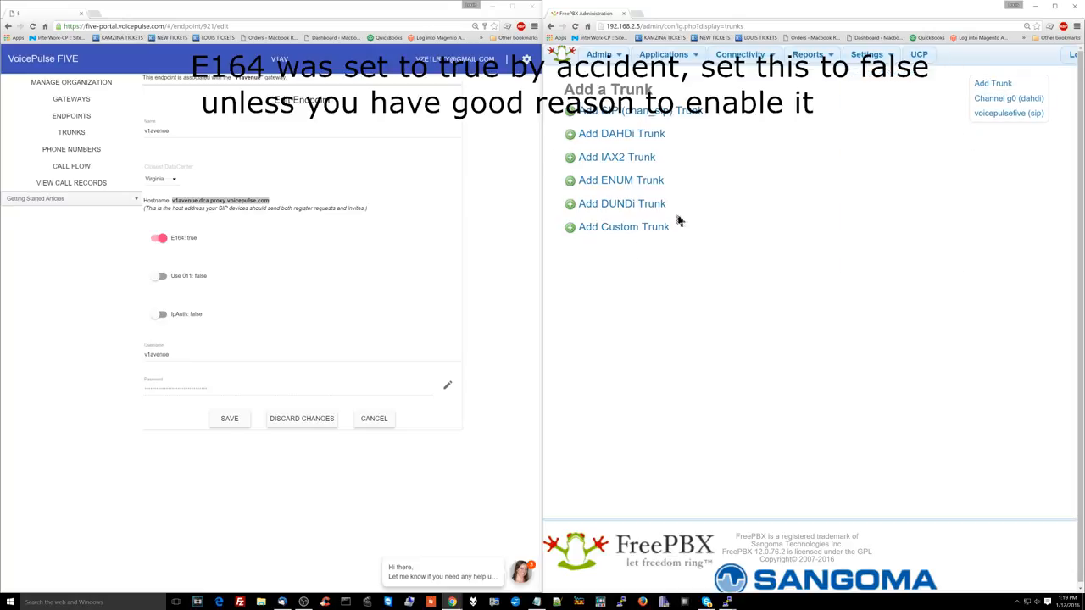
pyautogui.click(1006, 118)
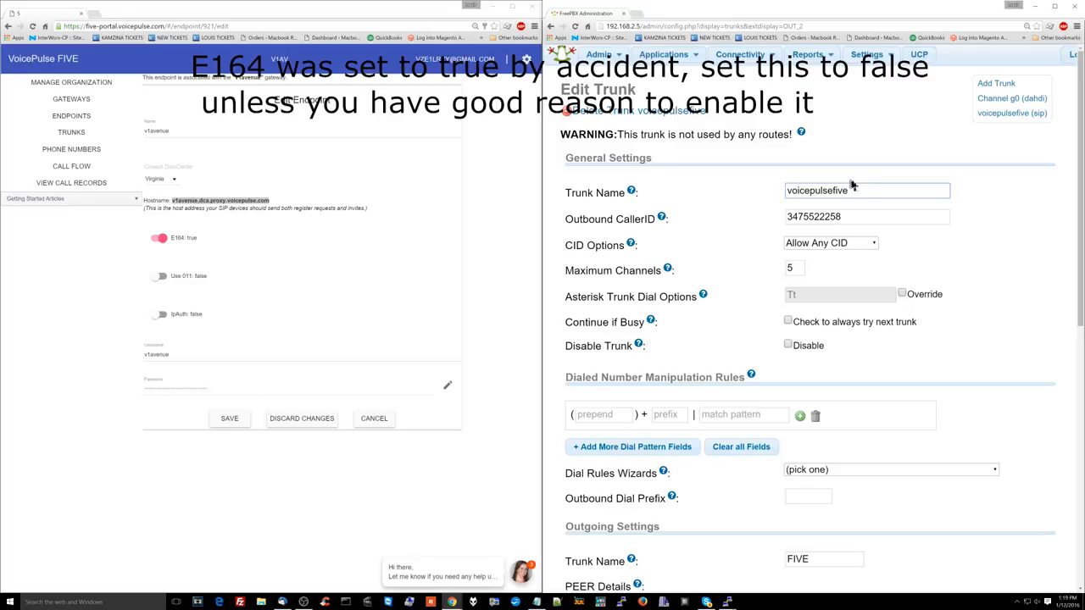
pyautogui.scroll(-6, 670, 193)
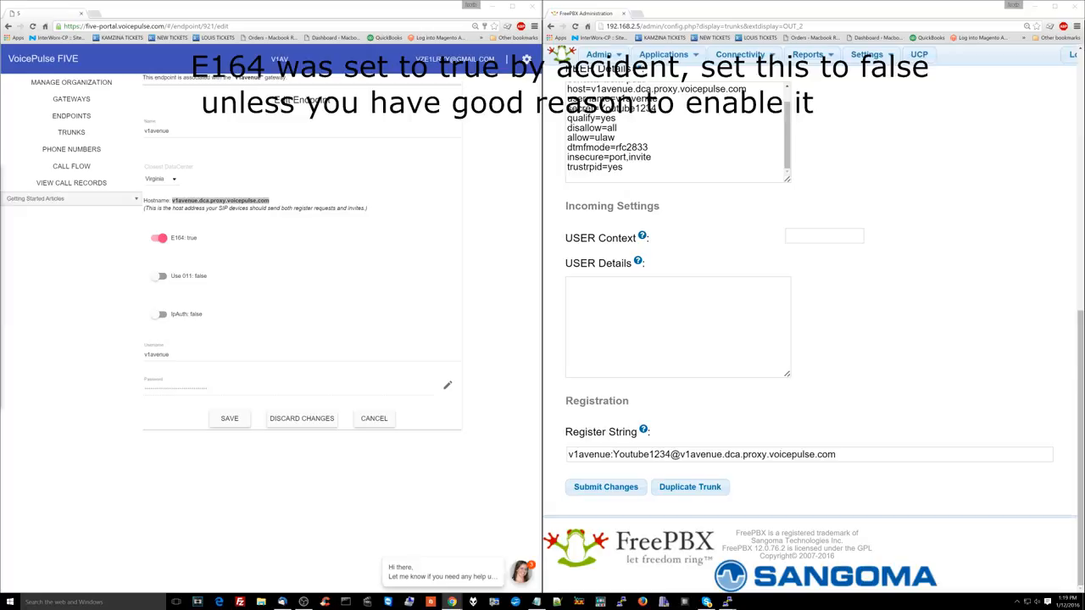
pyautogui.scroll(6, 901, 326)
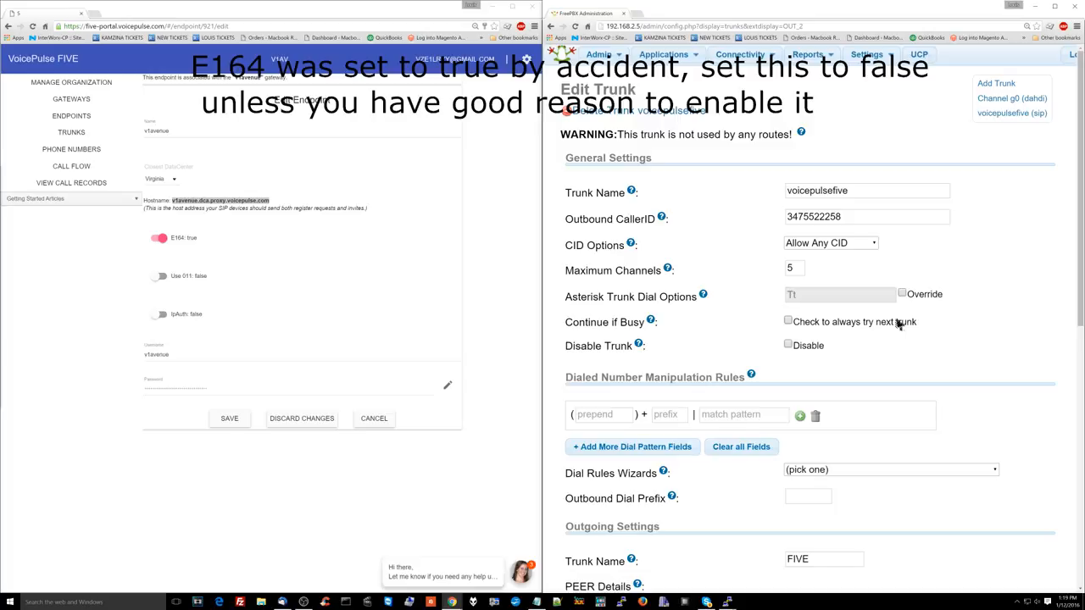